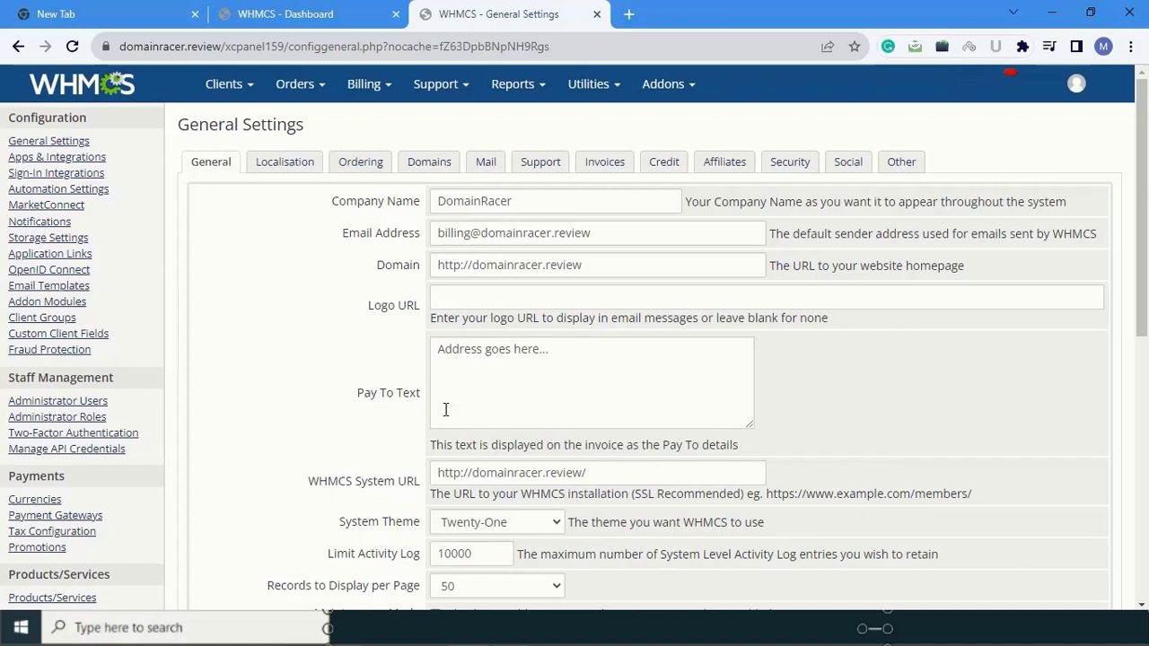
- Fill the Pay To Text with the company's name, city and PIN code, and switch the System URL to https
{"action": "left_click", "coordinate": [501, 359]}
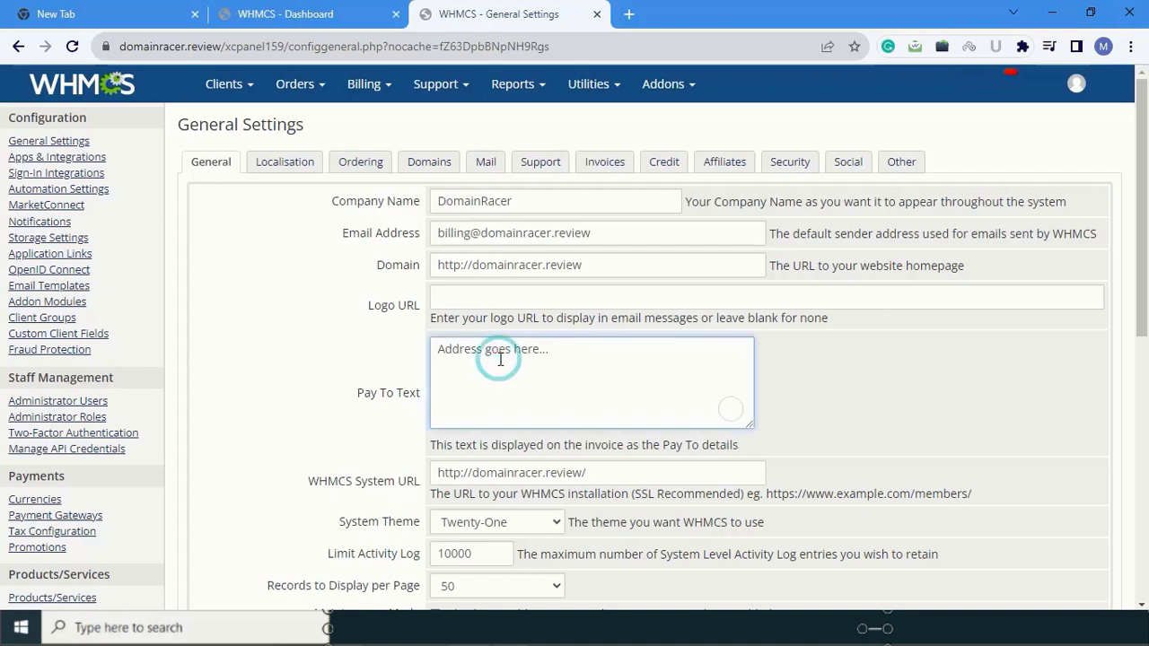
{"action": "type", "text": "Domain"}
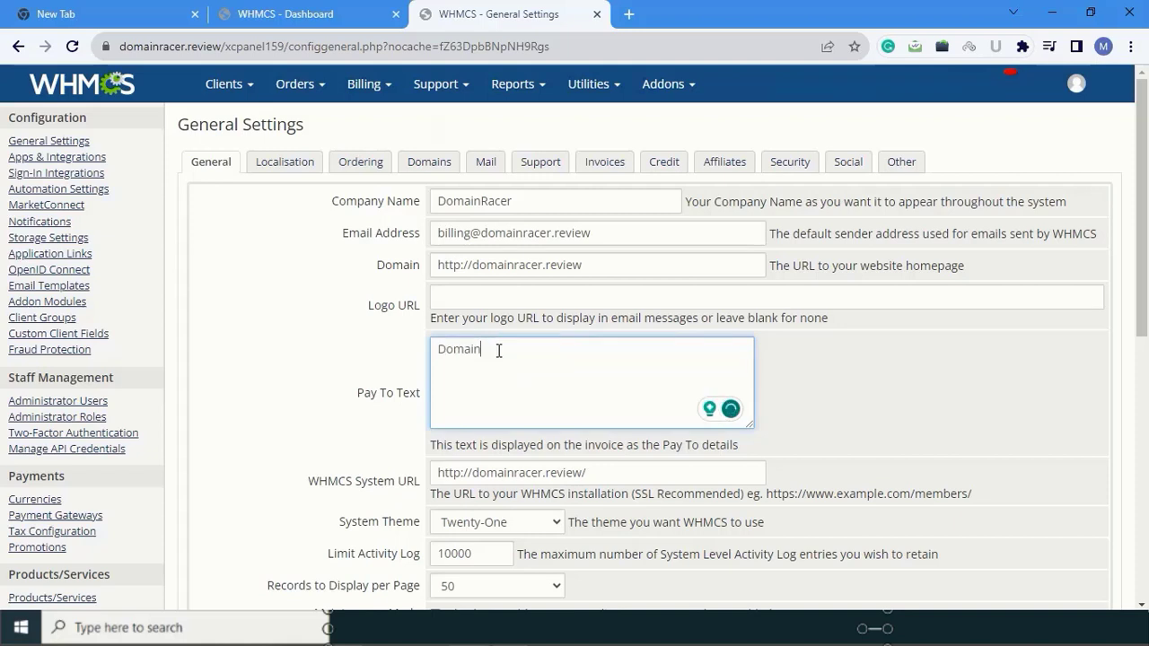
{"action": "type", "text": "Racer Pune,111045"}
{"action": "scroll", "coordinate": [525, 428], "scroll_direction": "down", "scroll_amount": 3}
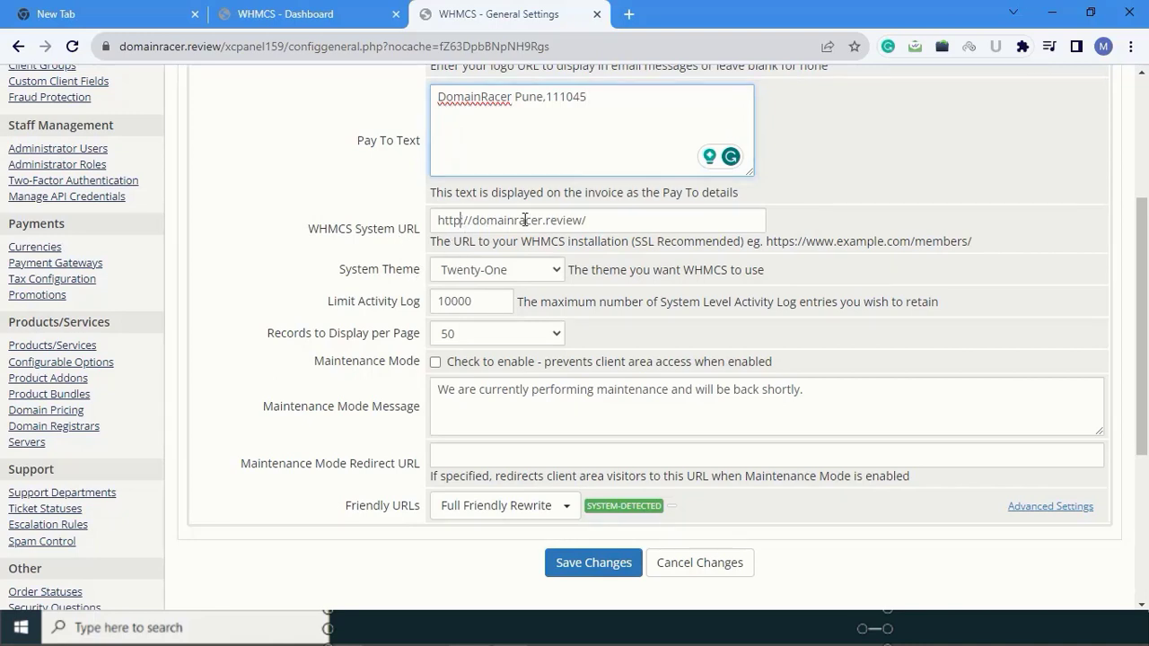
{"action": "left_click", "coordinate": [462, 221]}
{"action": "type", "text": "s"}
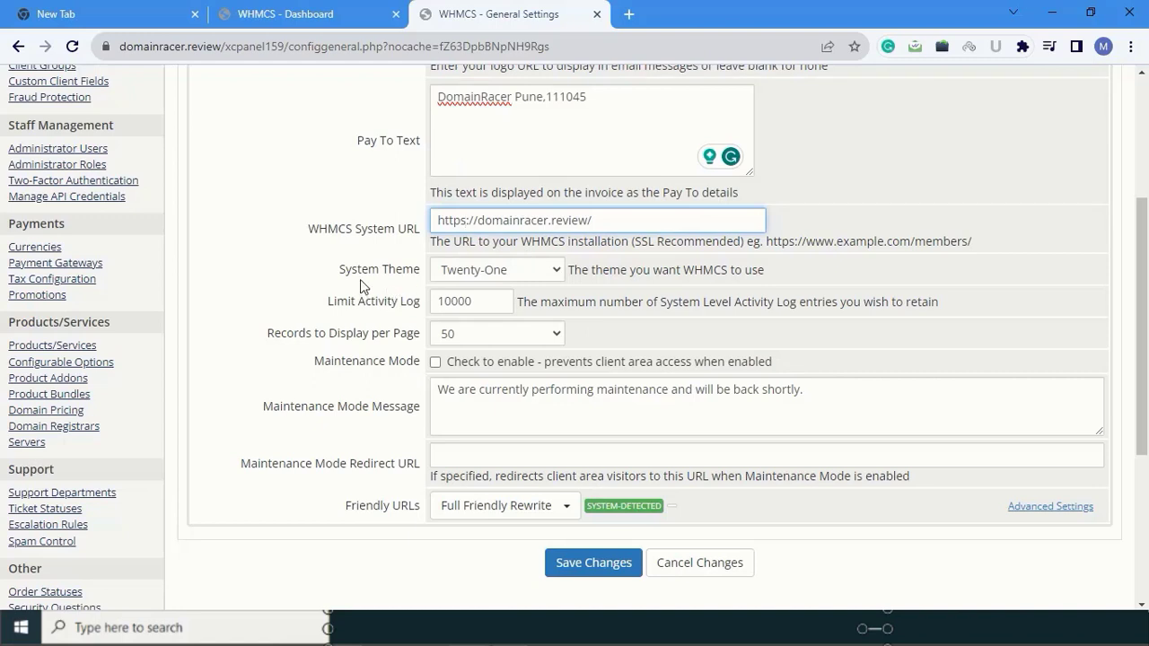
- Select Six as the System Theme and leave Records to Display per Page at 50
{"action": "left_click", "coordinate": [532, 272]}
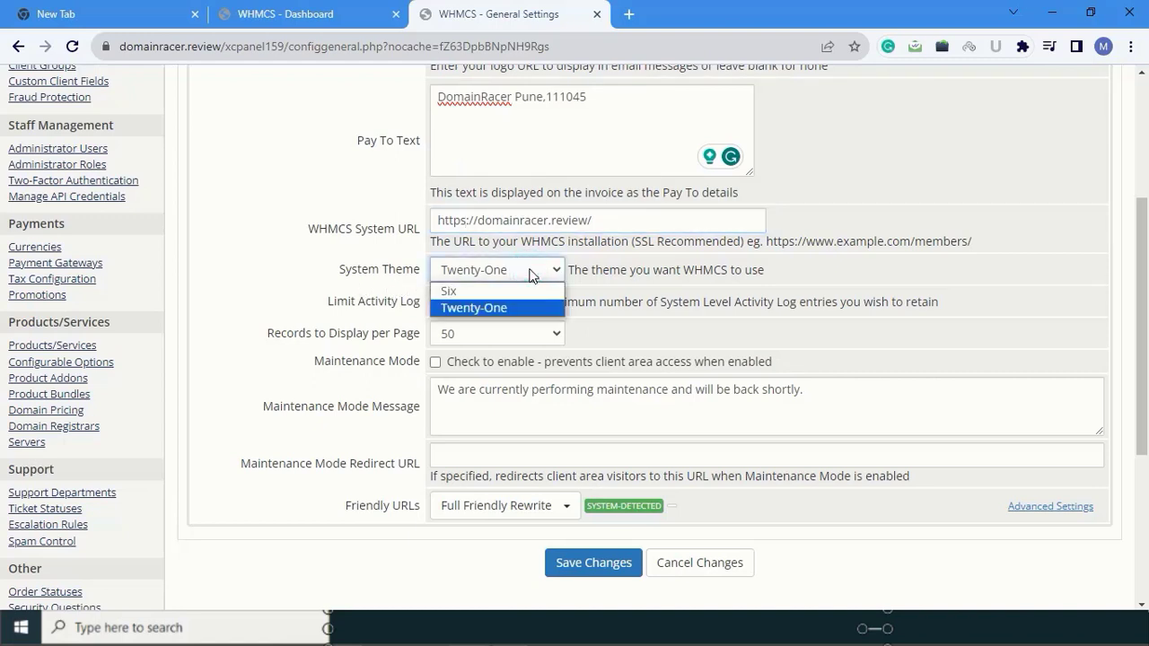
{"action": "left_click", "coordinate": [481, 294]}
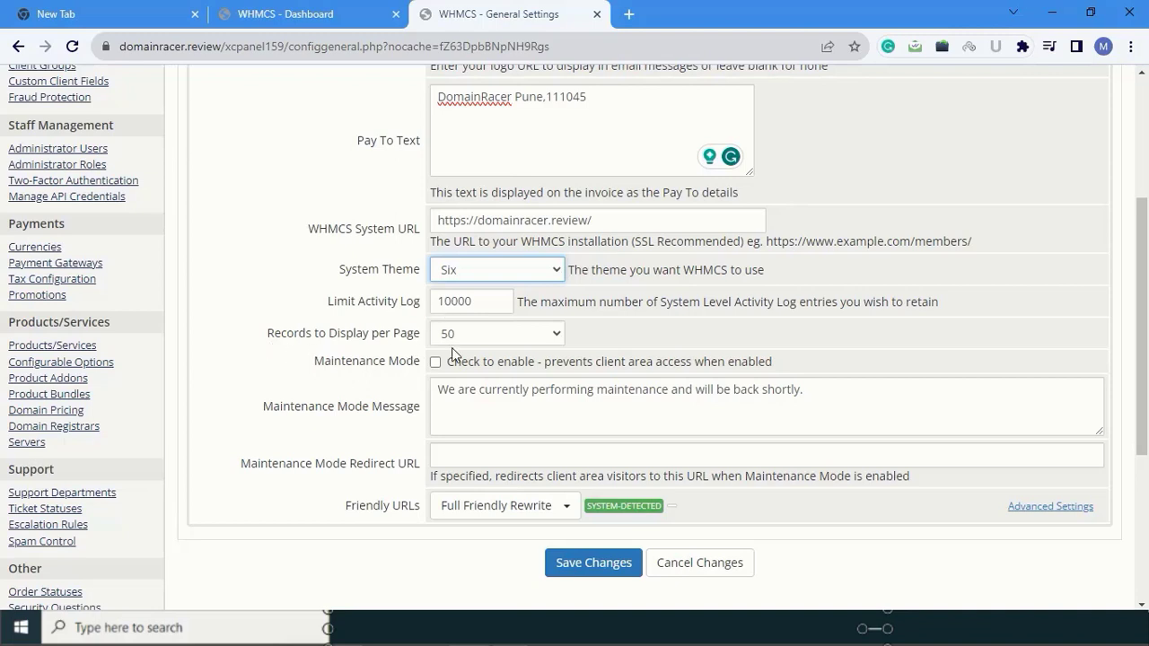
{"action": "left_click", "coordinate": [517, 337]}
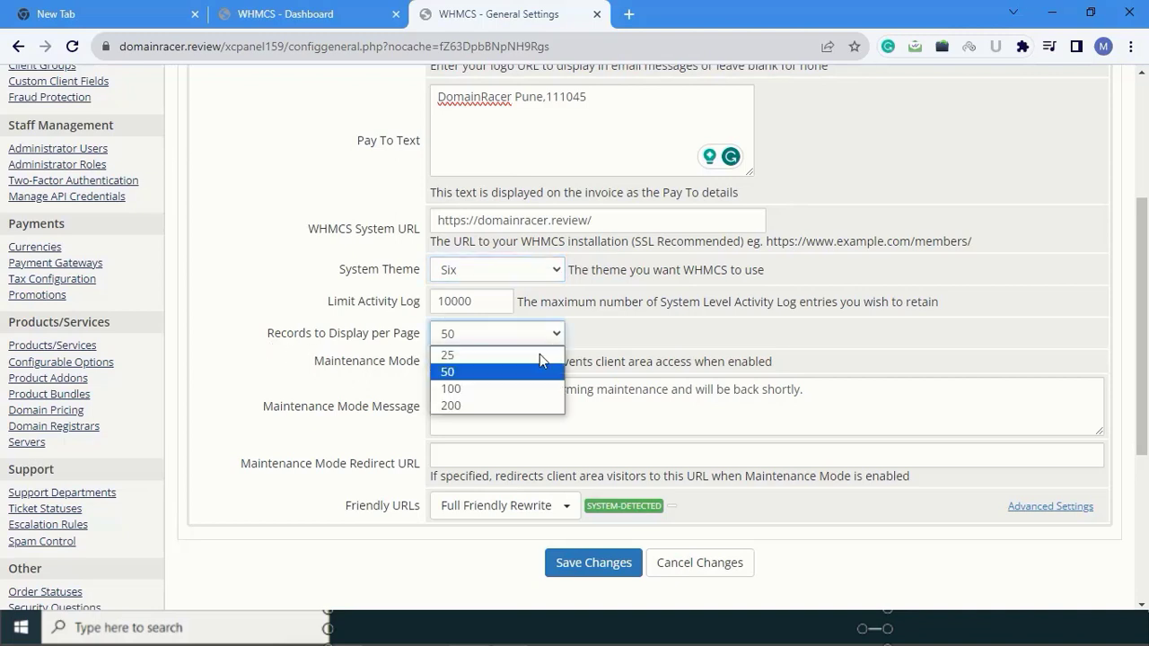
{"action": "left_click", "coordinate": [454, 372]}
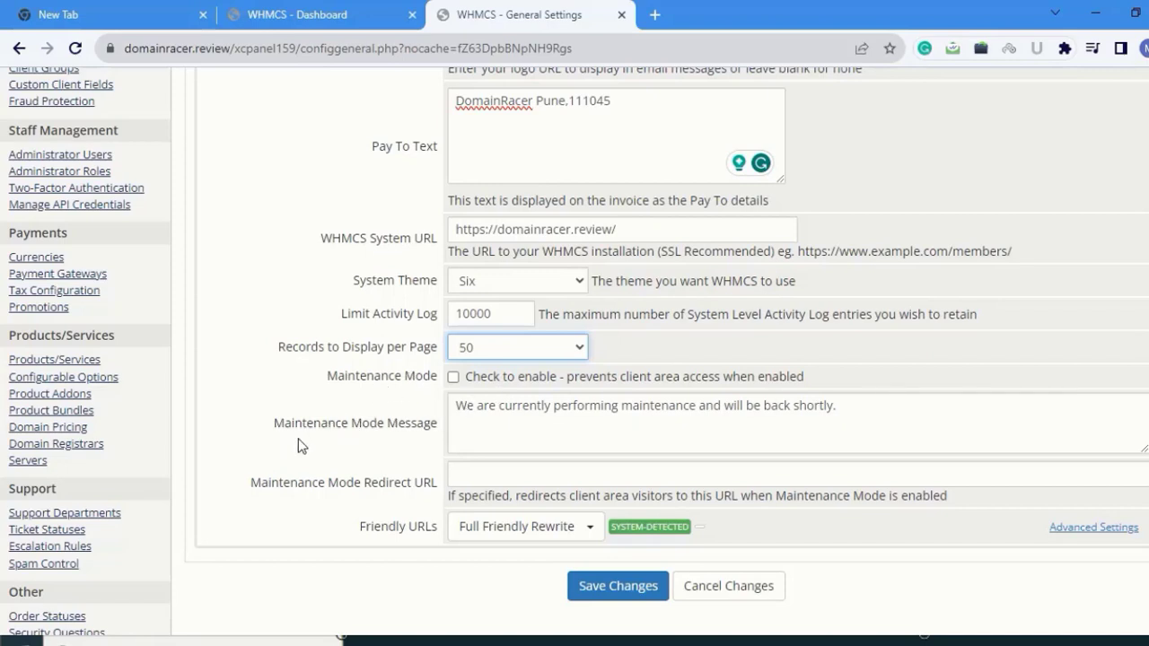
{"action": "left_click", "coordinate": [464, 428]}
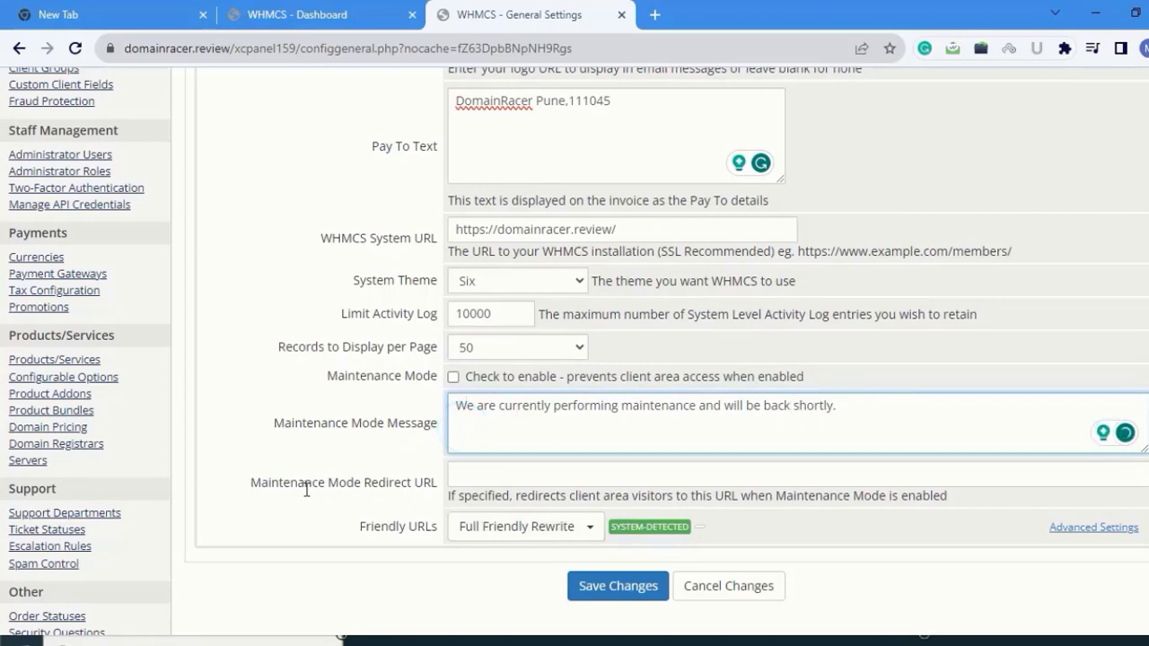
{"action": "scroll", "coordinate": [306, 489], "scroll_direction": "down", "scroll_amount": 2}
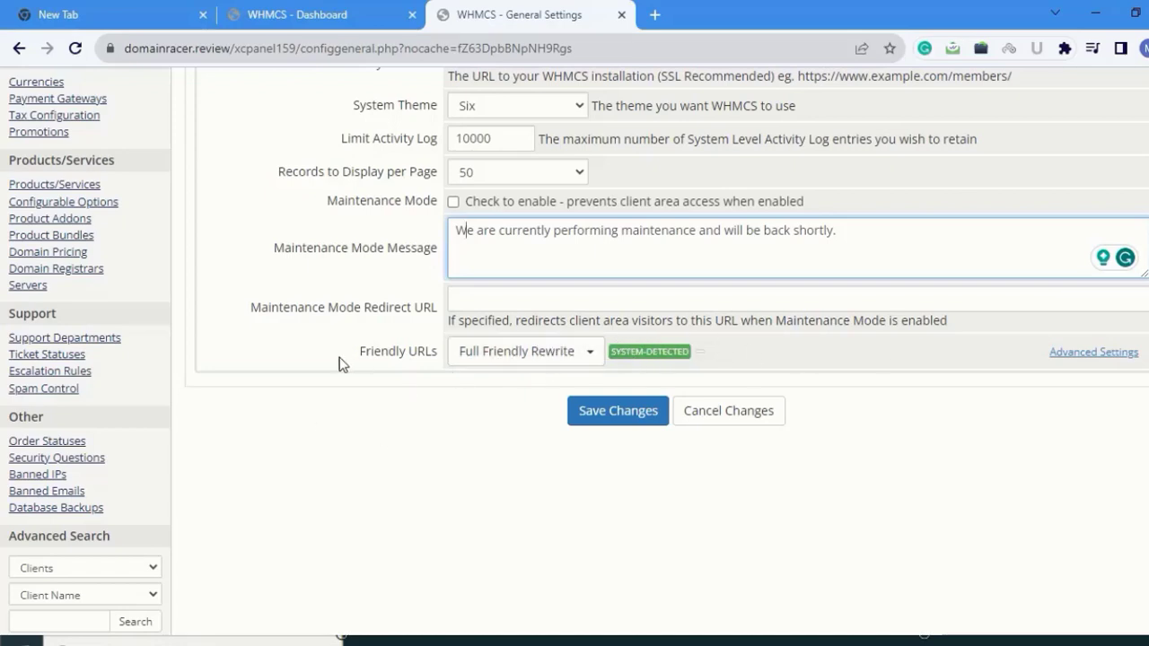
{"action": "left_click", "coordinate": [526, 352]}
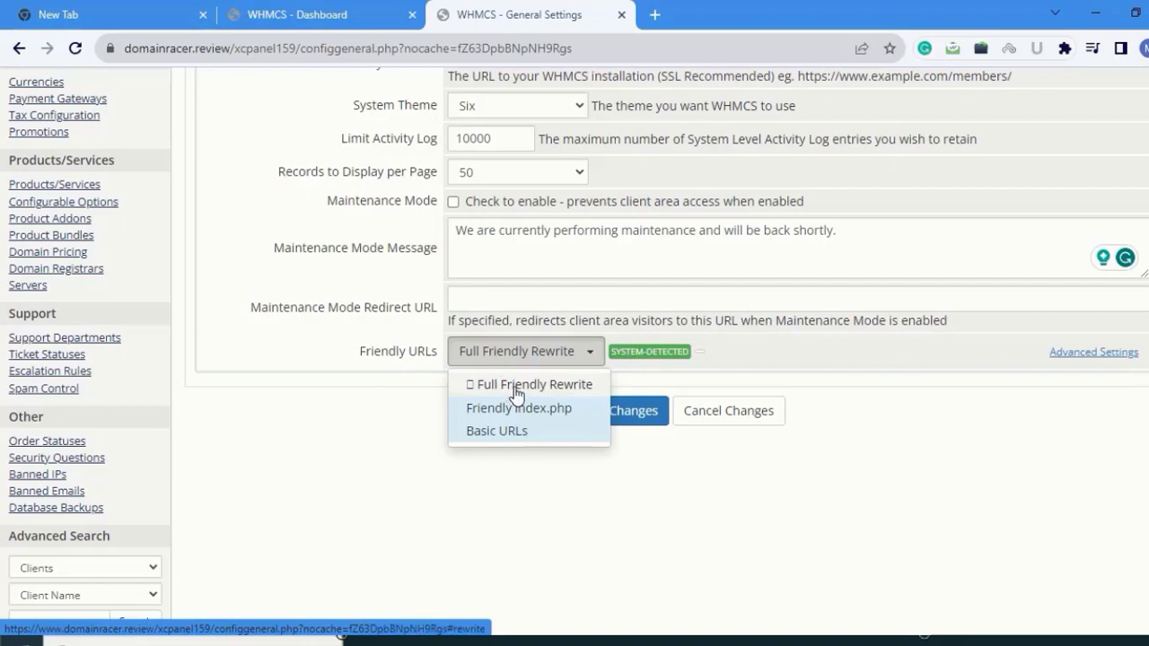
{"action": "left_click", "coordinate": [492, 433]}
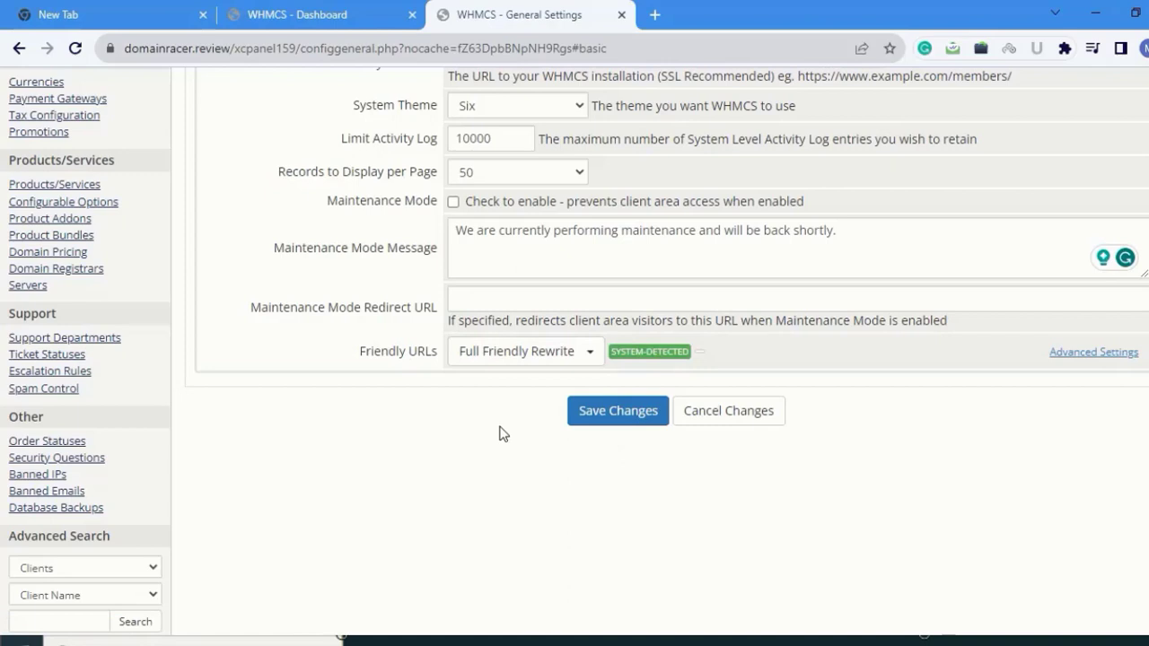
{"action": "left_click", "coordinate": [486, 357]}
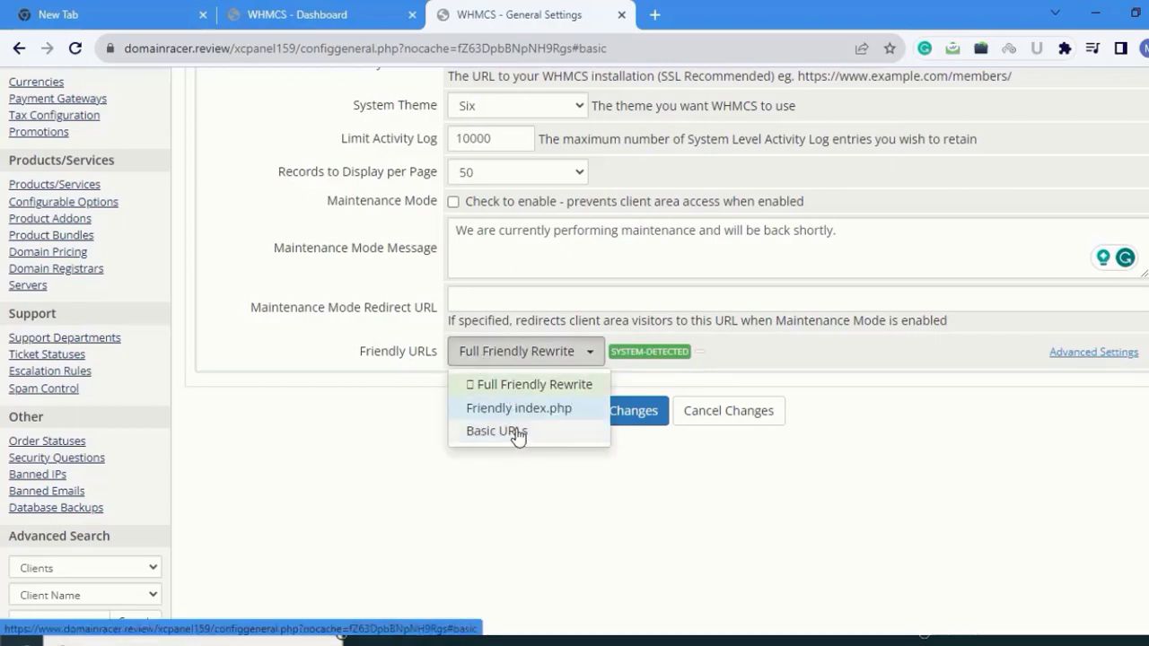
{"action": "left_click", "coordinate": [498, 434]}
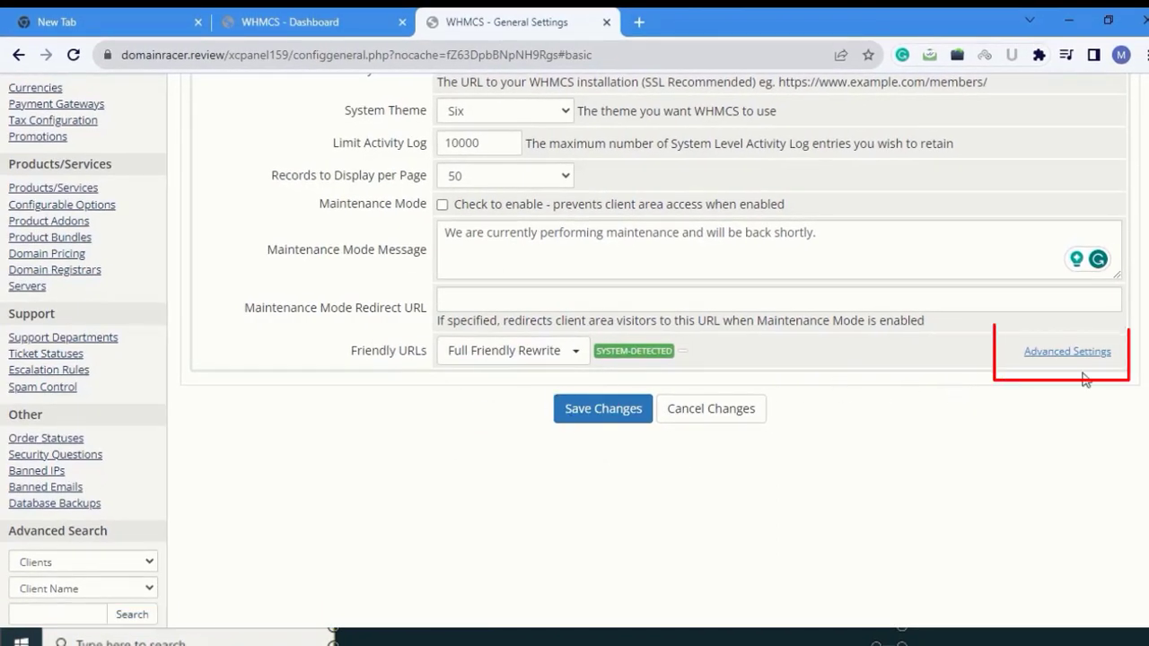
- Enable Mode Override in the advanced URI path settings
{"action": "left_click", "coordinate": [1043, 359]}
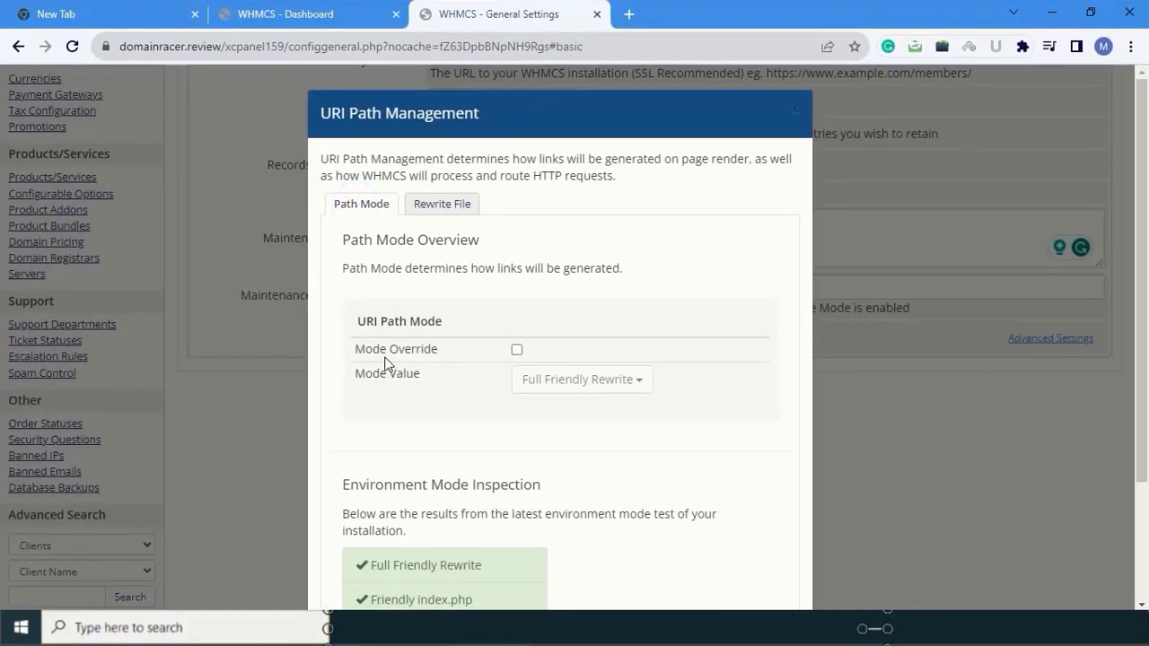
{"action": "left_click", "coordinate": [516, 349]}
{"action": "scroll", "coordinate": [551, 440], "scroll_direction": "down", "scroll_amount": 2}
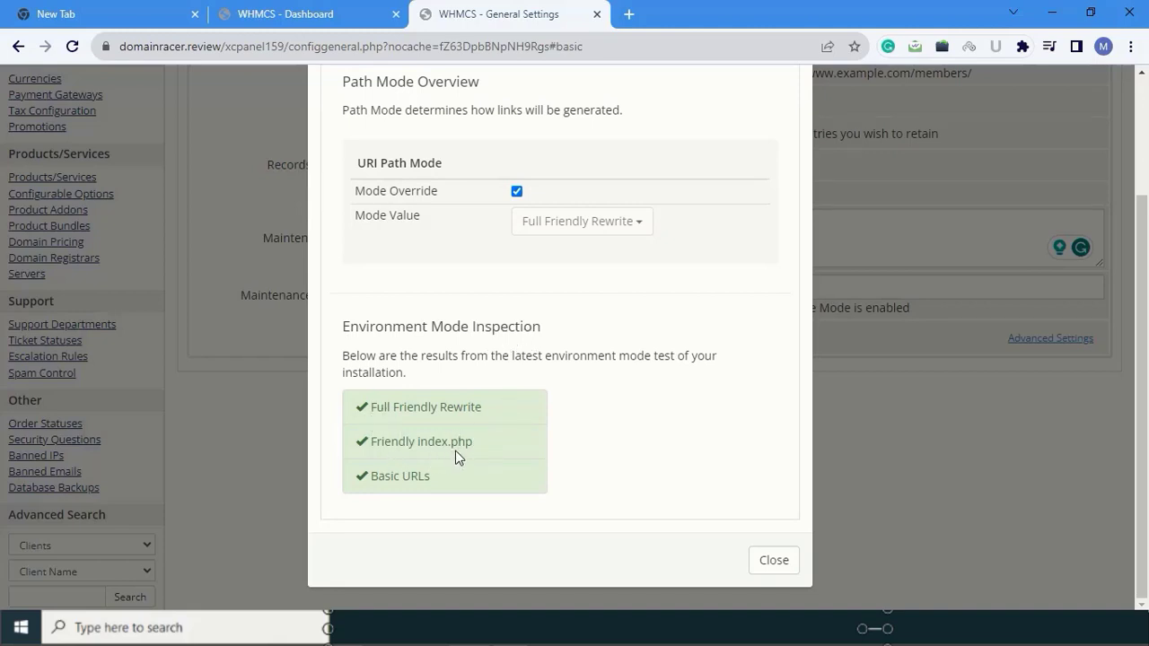
{"action": "scroll", "coordinate": [509, 454], "scroll_direction": "up", "scroll_amount": 3}
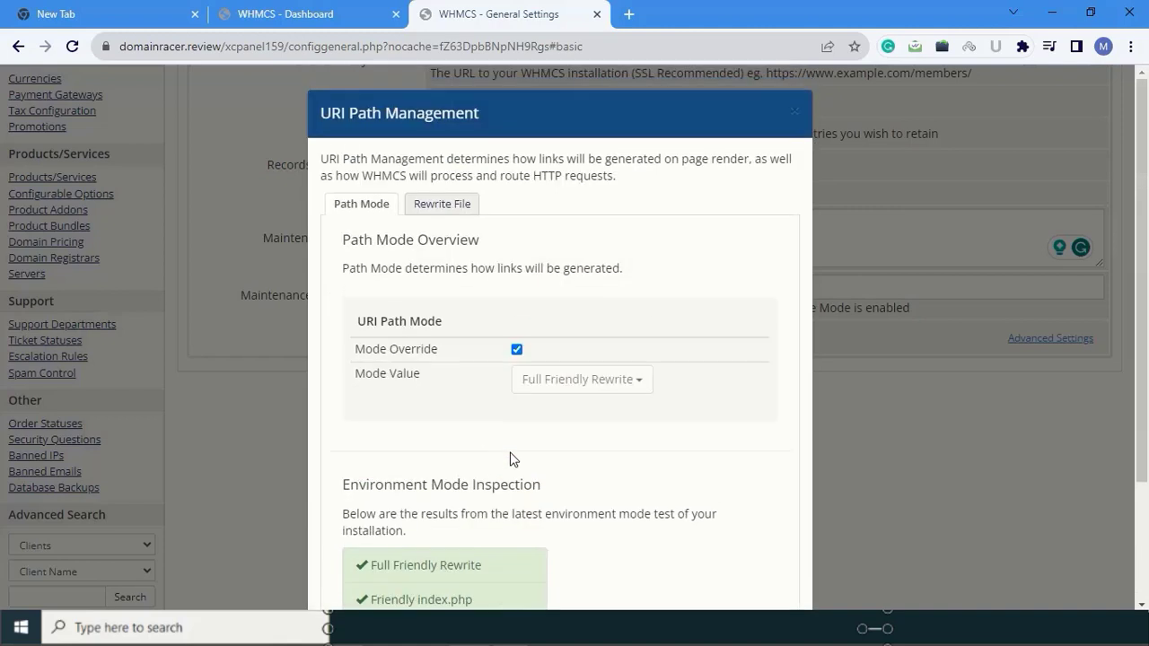
- Review the Rewrite File settings, close URI Path Management, and save the General settings
{"action": "left_click", "coordinate": [439, 206]}
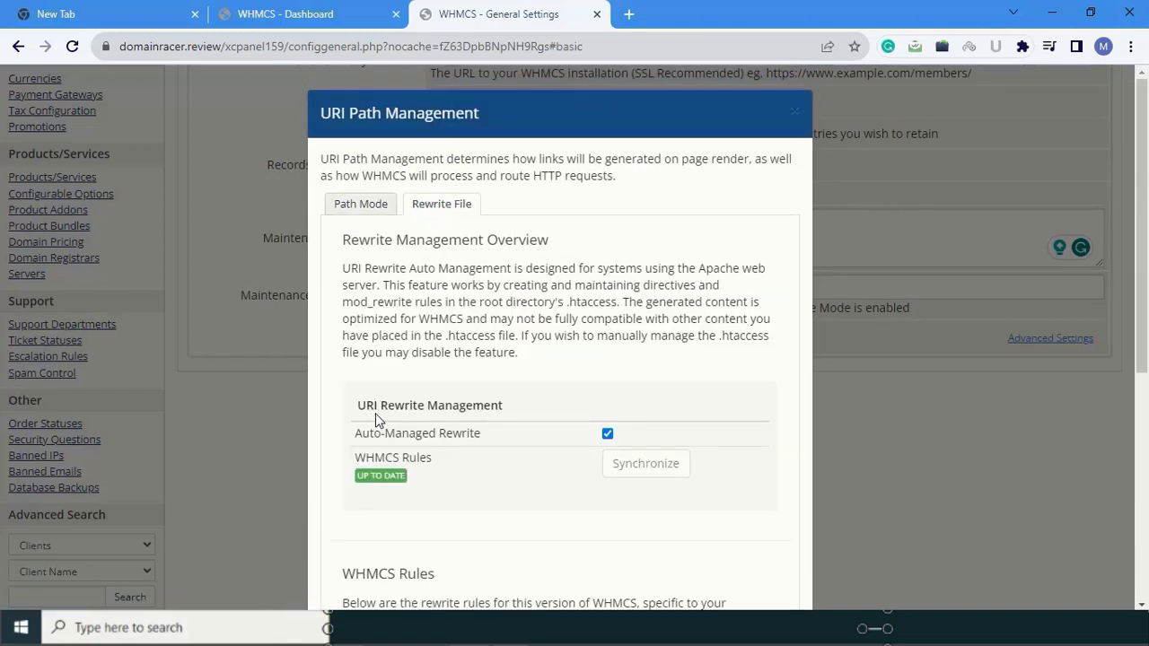
{"action": "scroll", "coordinate": [546, 427], "scroll_direction": "down", "scroll_amount": 1}
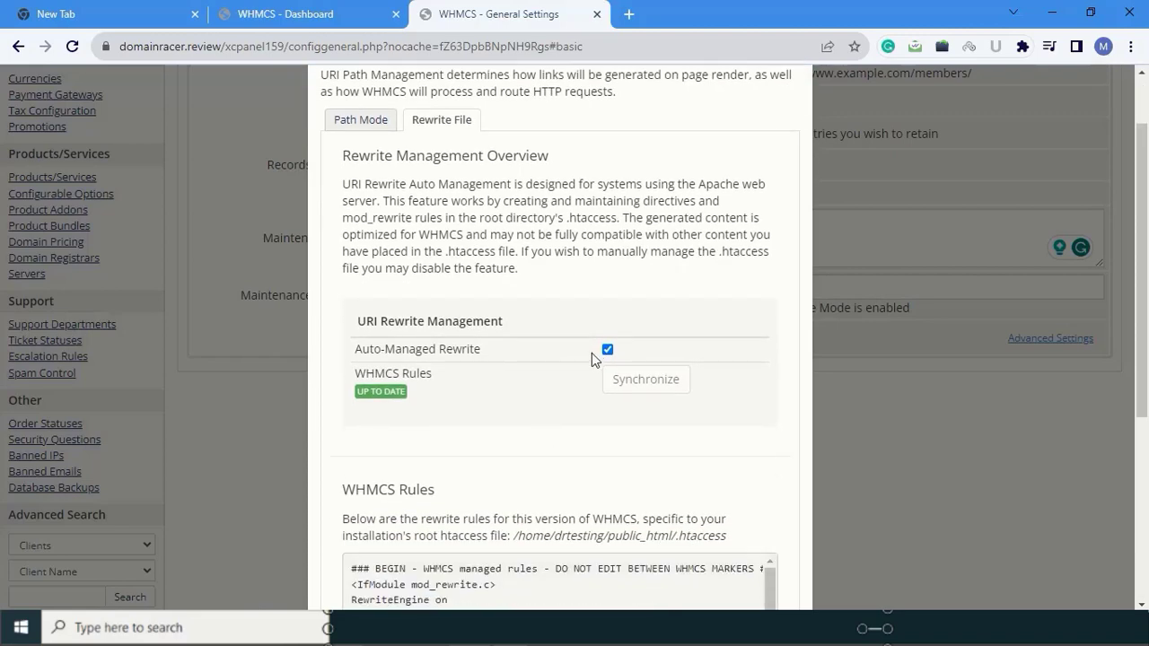
{"action": "scroll", "coordinate": [580, 431], "scroll_direction": "down", "scroll_amount": 3}
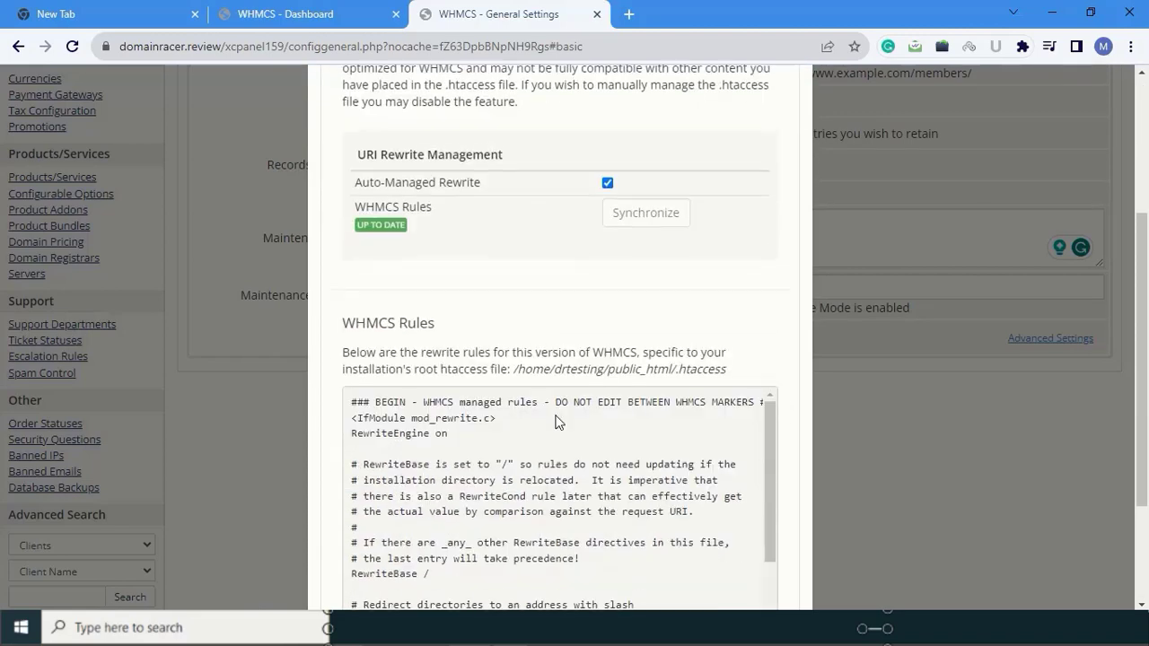
{"action": "scroll", "coordinate": [563, 403], "scroll_direction": "down", "scroll_amount": 1}
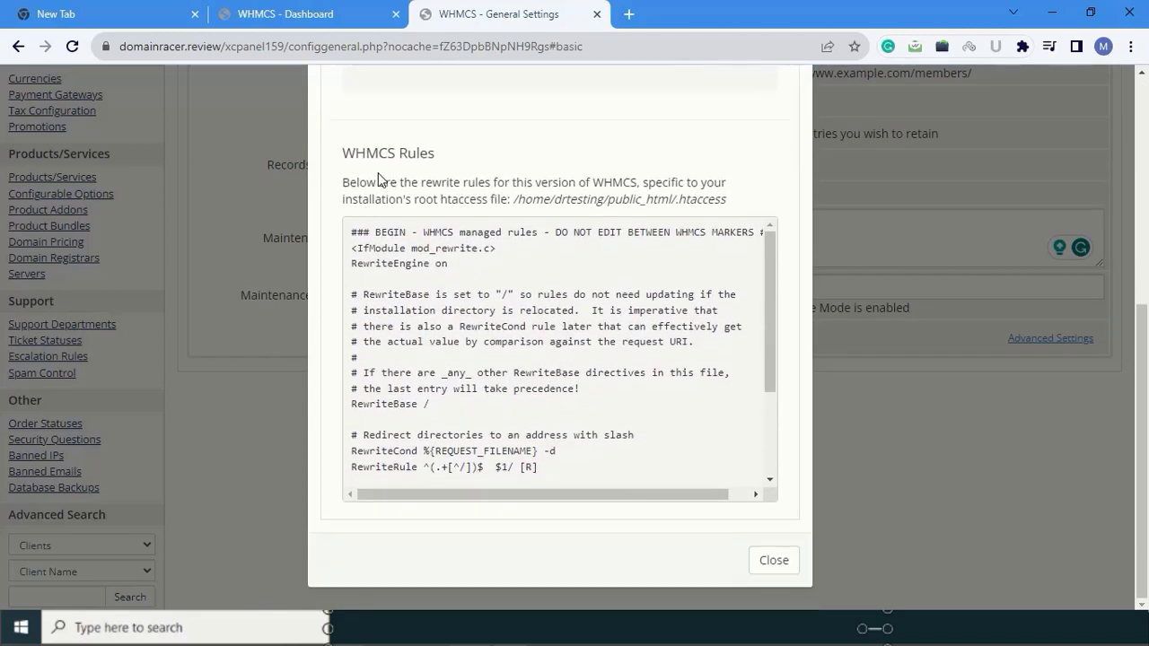
{"action": "scroll", "coordinate": [606, 406], "scroll_direction": "down", "scroll_amount": 3}
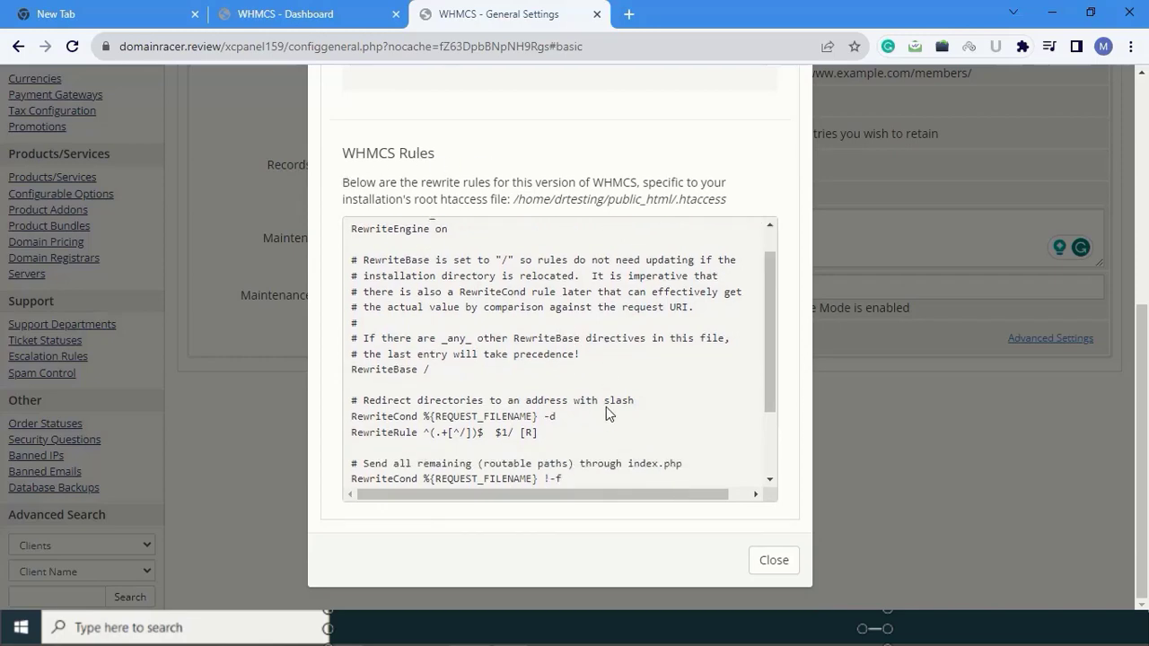
{"action": "left_click", "coordinate": [767, 558]}
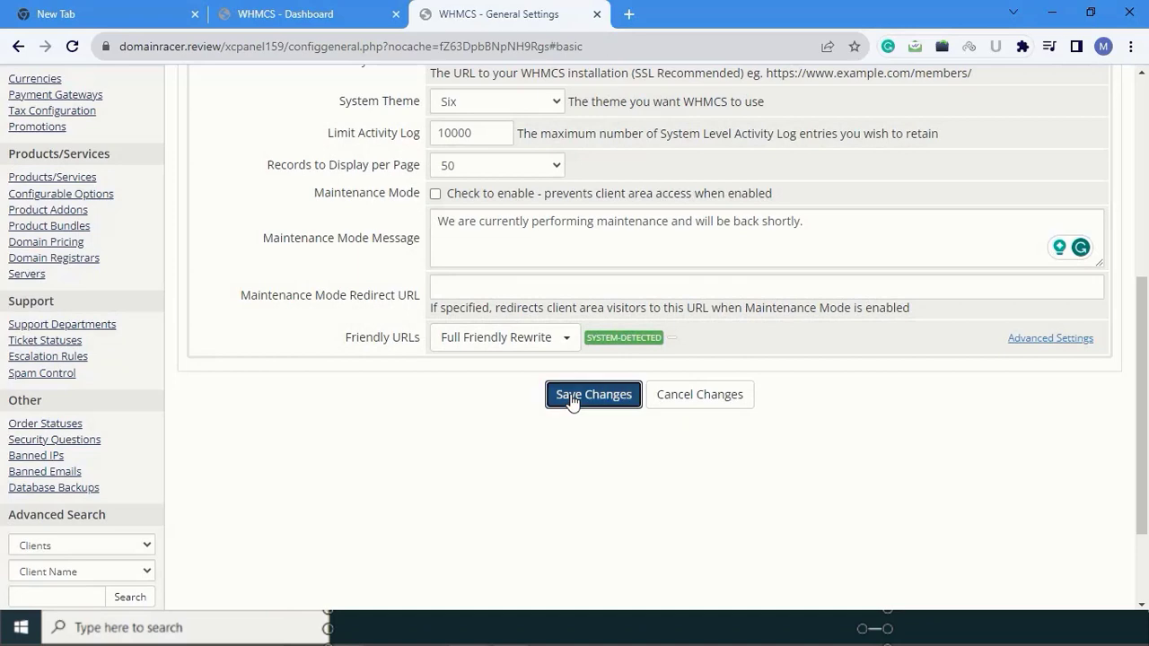
{"action": "left_click", "coordinate": [571, 397]}
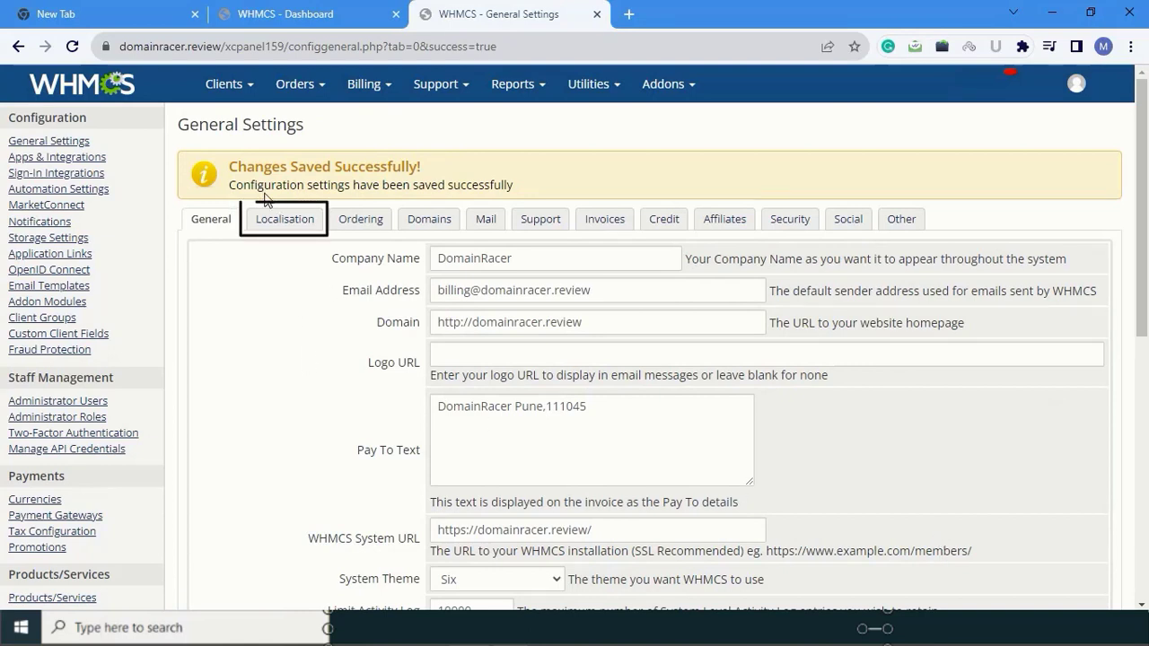
{"action": "left_click", "coordinate": [281, 226]}
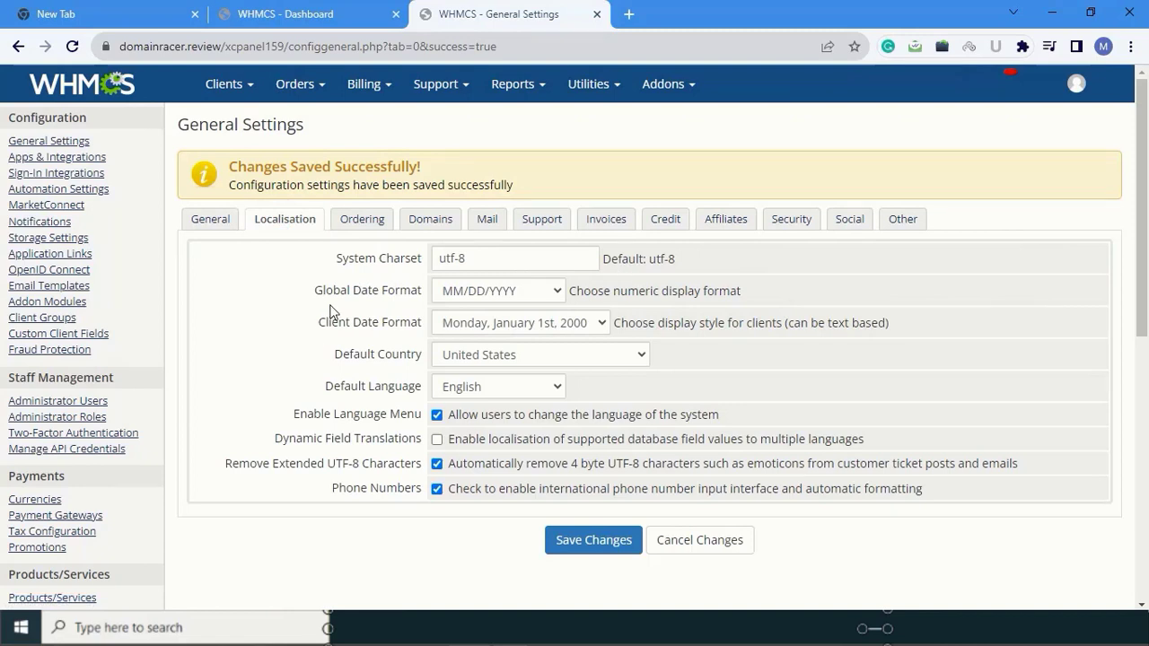
{"action": "left_click", "coordinate": [551, 291]}
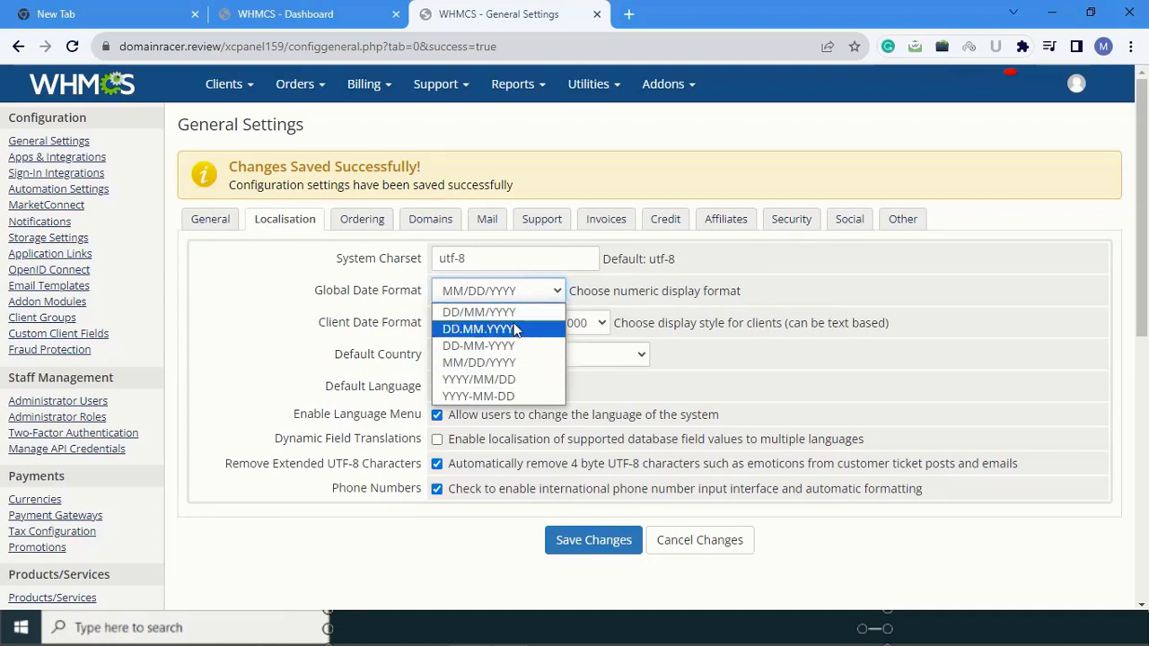
{"action": "left_click", "coordinate": [543, 294]}
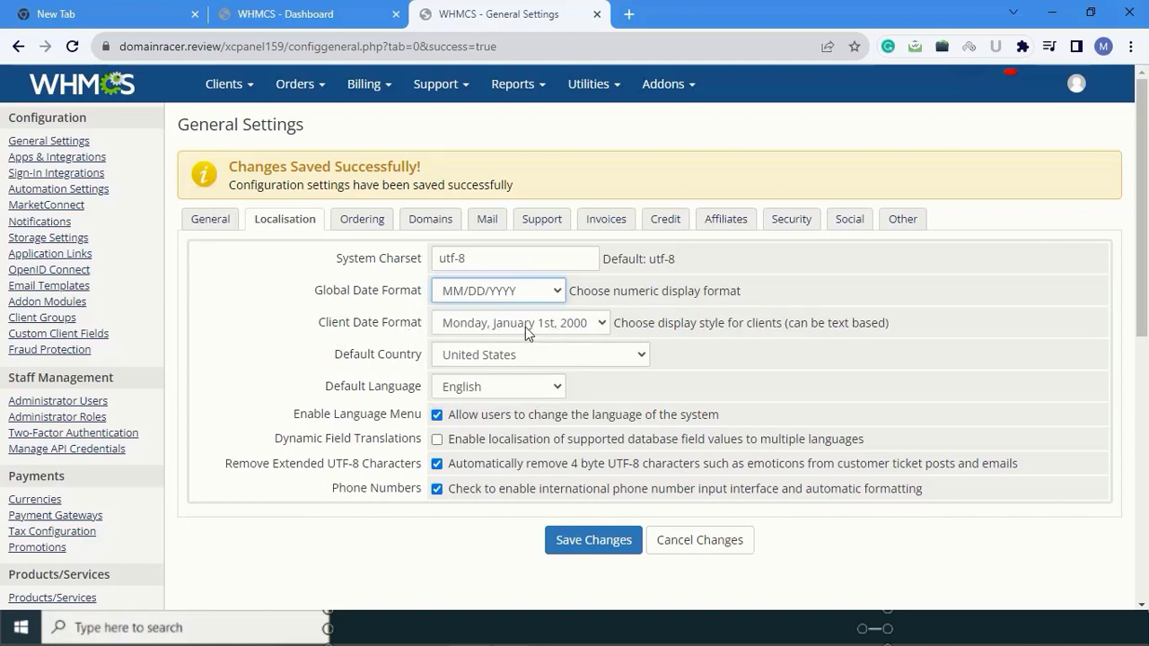
{"action": "left_click", "coordinate": [602, 325]}
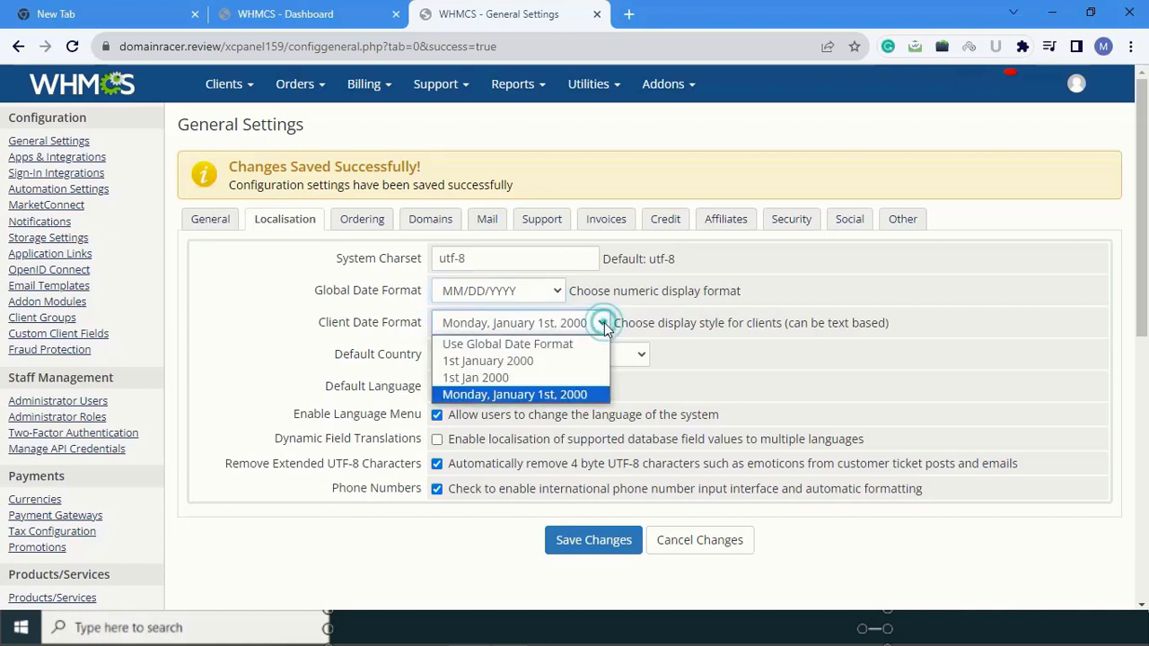
{"action": "left_click", "coordinate": [602, 324]}
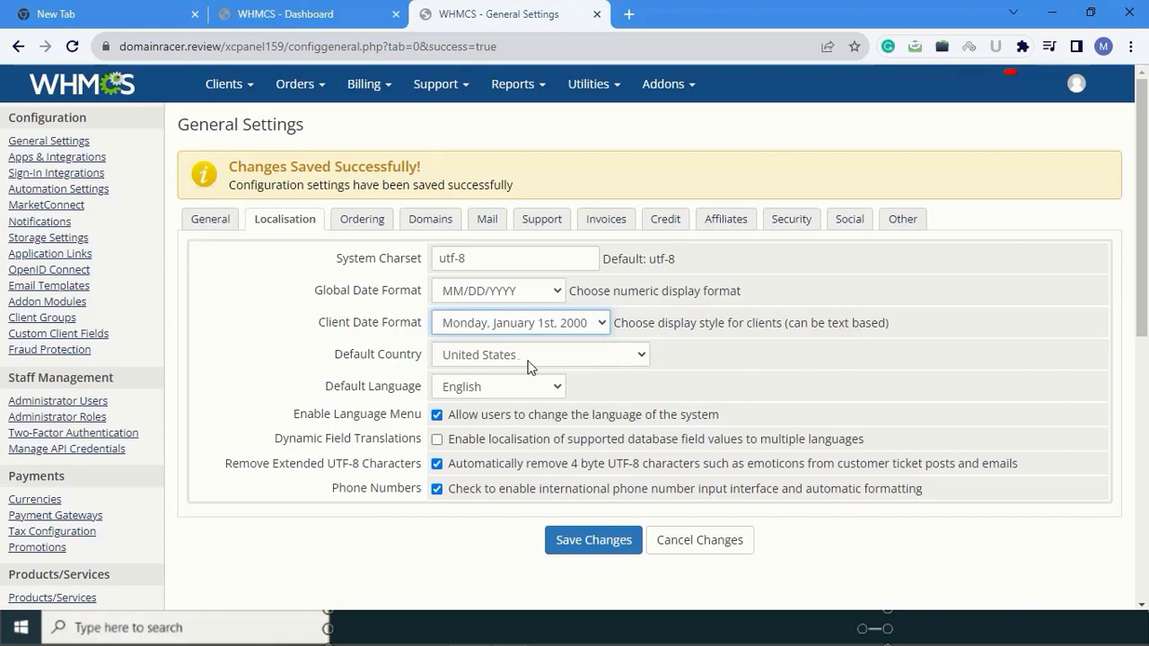
{"action": "left_click", "coordinate": [566, 356]}
{"action": "left_click", "coordinate": [567, 356]}
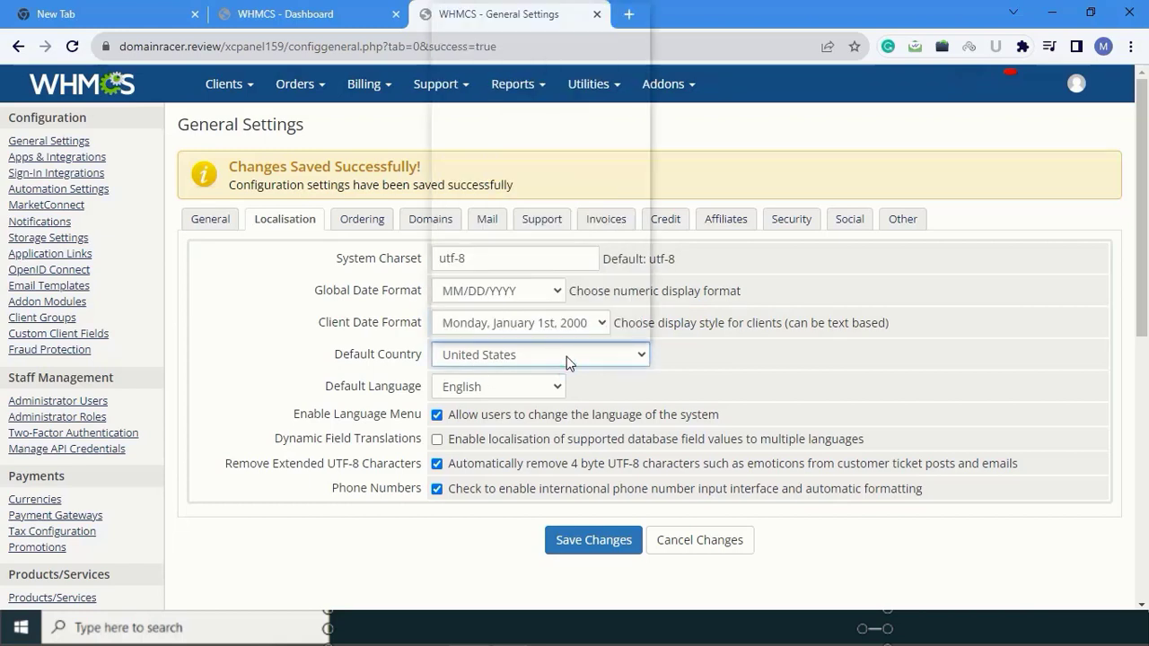
{"action": "left_click", "coordinate": [567, 356]}
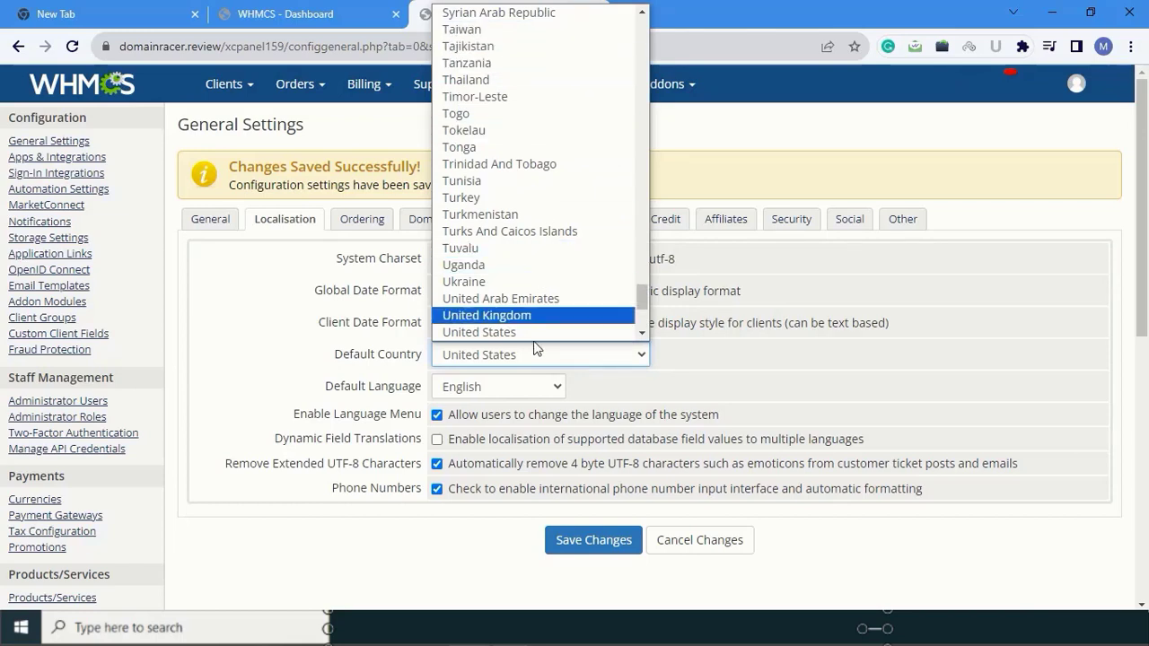
{"action": "left_click", "coordinate": [534, 332]}
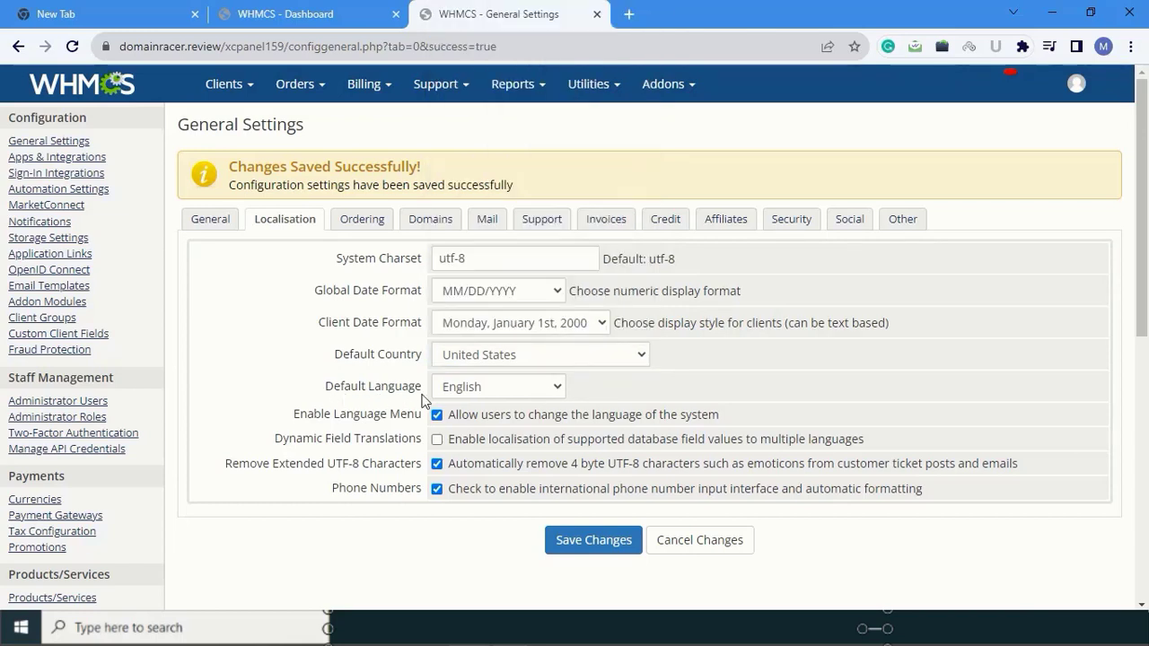
{"action": "left_click", "coordinate": [517, 390]}
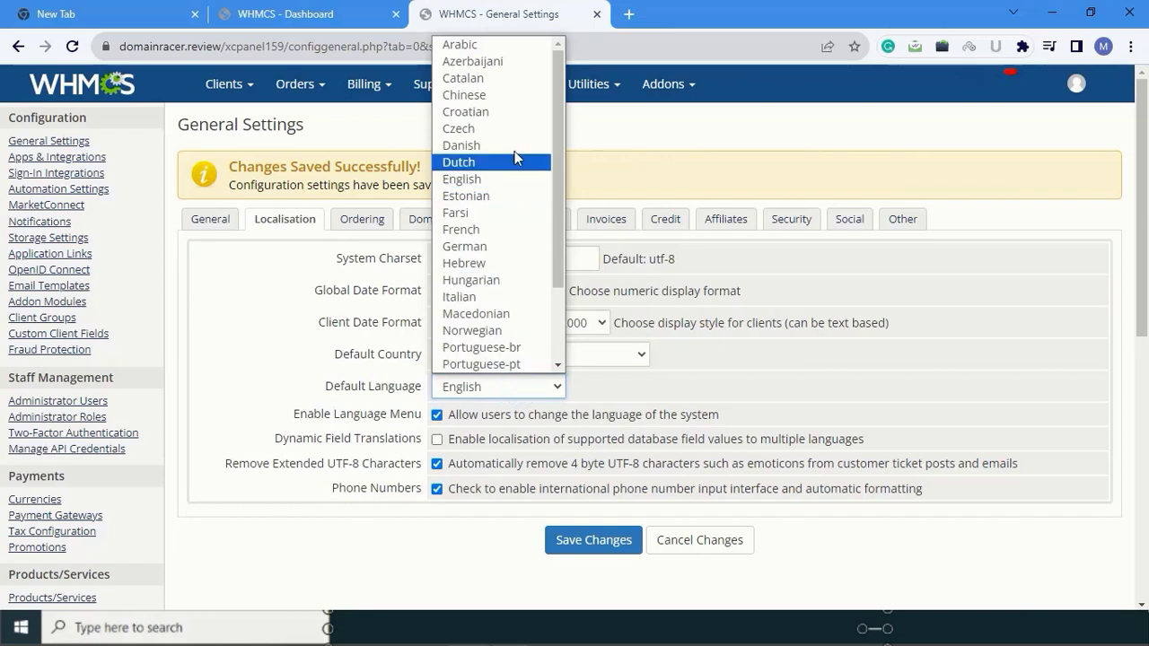
{"action": "left_click", "coordinate": [497, 384]}
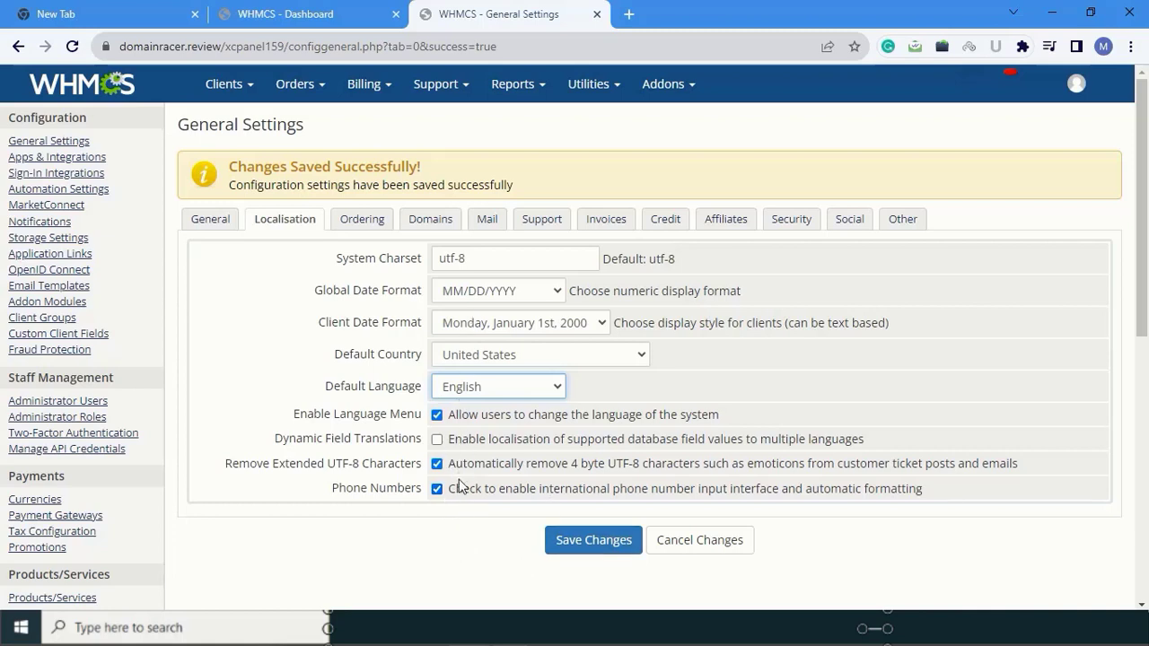
- Save the Localisation settings and make Legacy Boxes the default order form template
{"action": "left_click", "coordinate": [585, 545]}
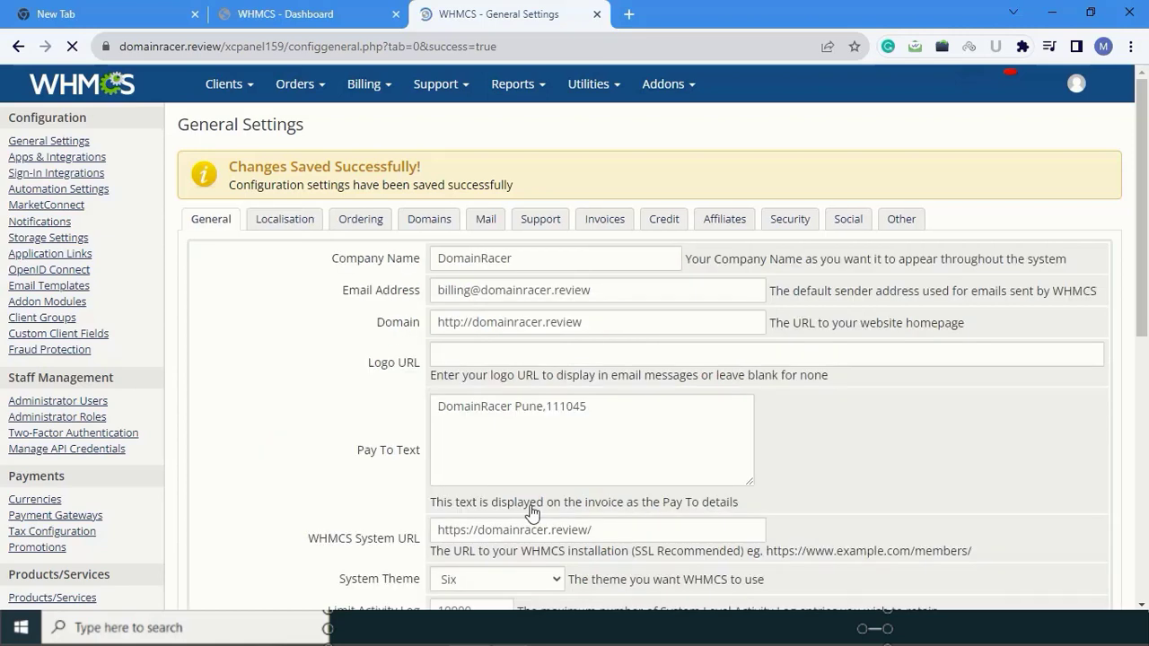
{"action": "left_click", "coordinate": [361, 222]}
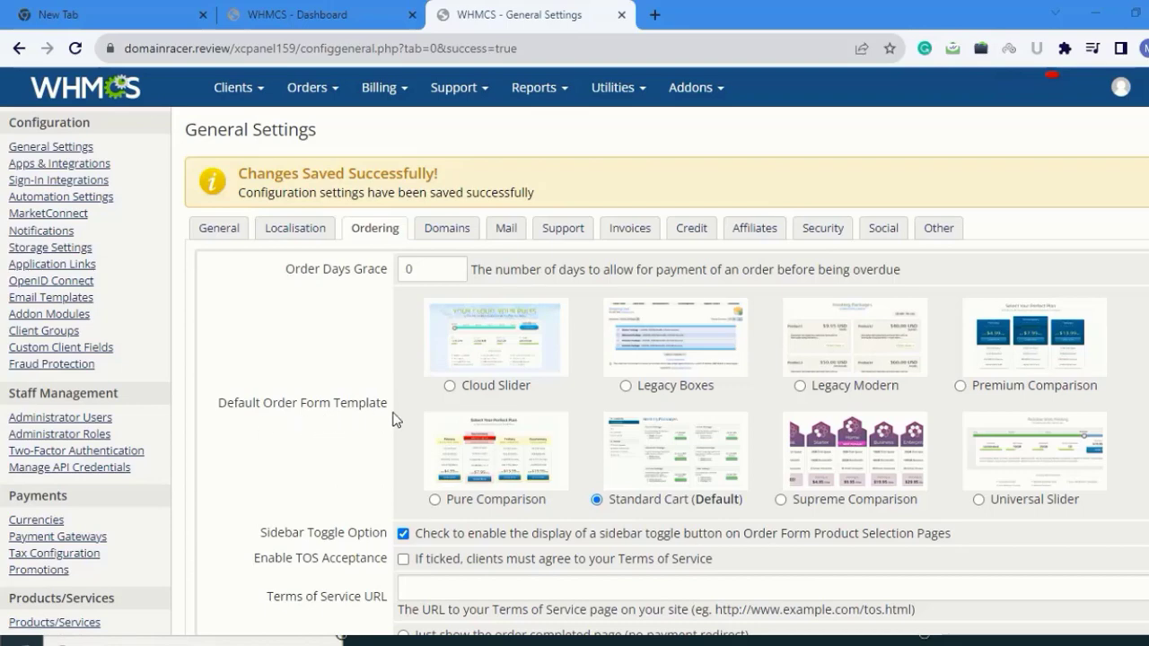
{"action": "left_click", "coordinate": [625, 386]}
{"action": "scroll", "coordinate": [628, 444], "scroll_direction": "down", "scroll_amount": 2}
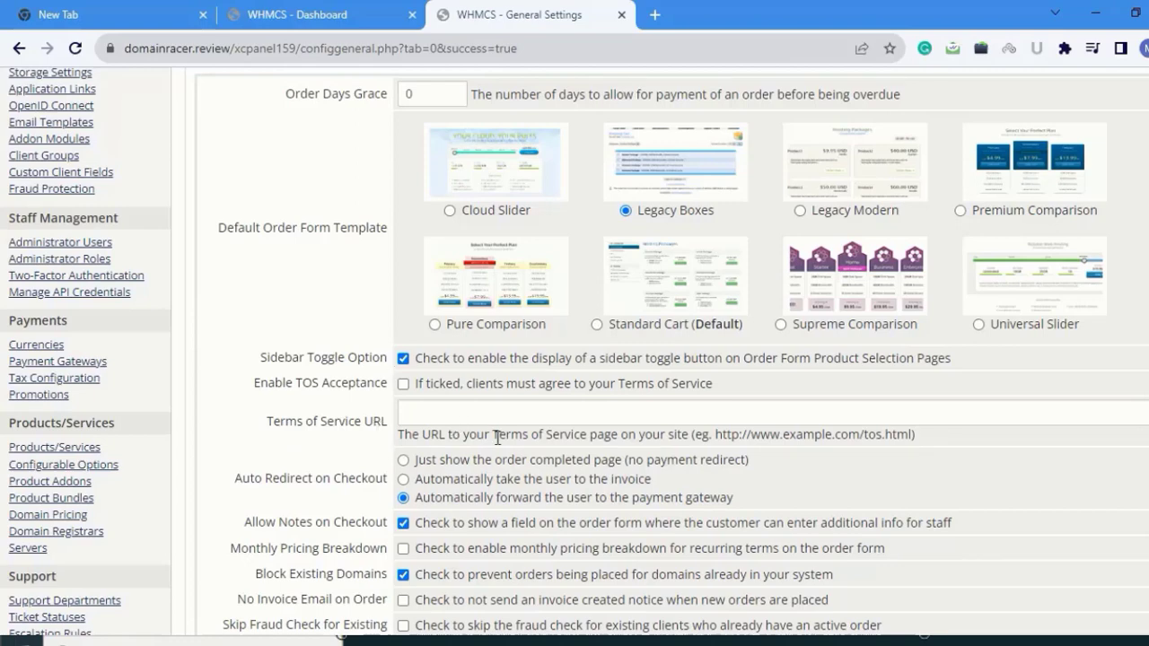
{"action": "scroll", "coordinate": [320, 496], "scroll_direction": "down", "scroll_amount": 2}
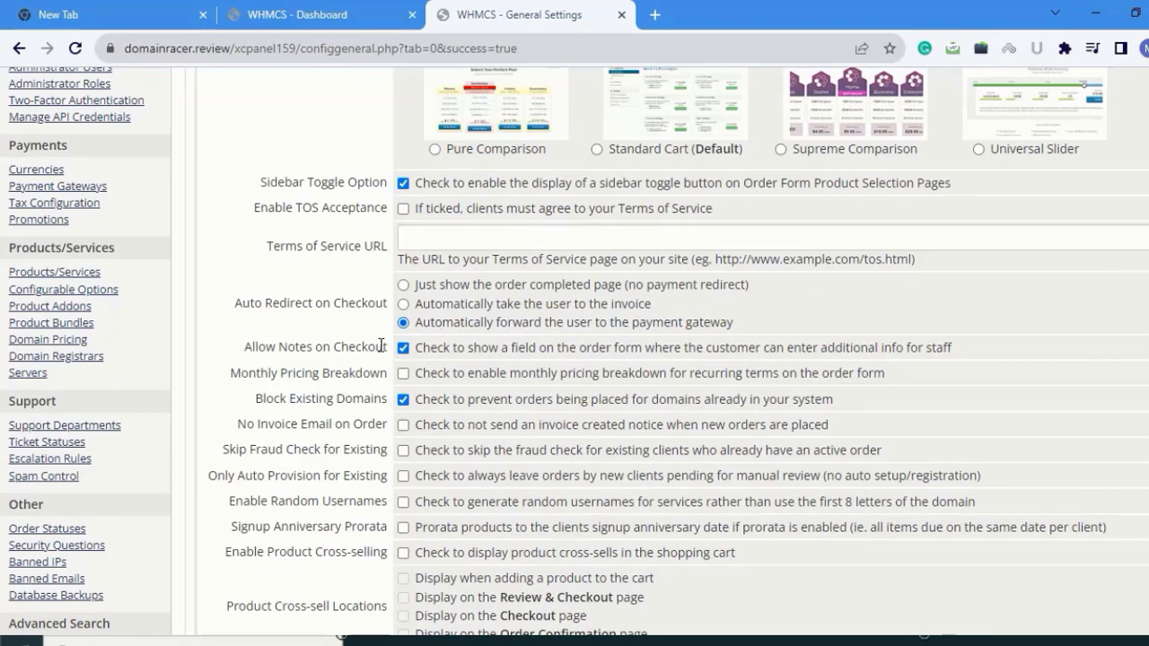
{"action": "scroll", "coordinate": [229, 287], "scroll_direction": "down", "scroll_amount": 1}
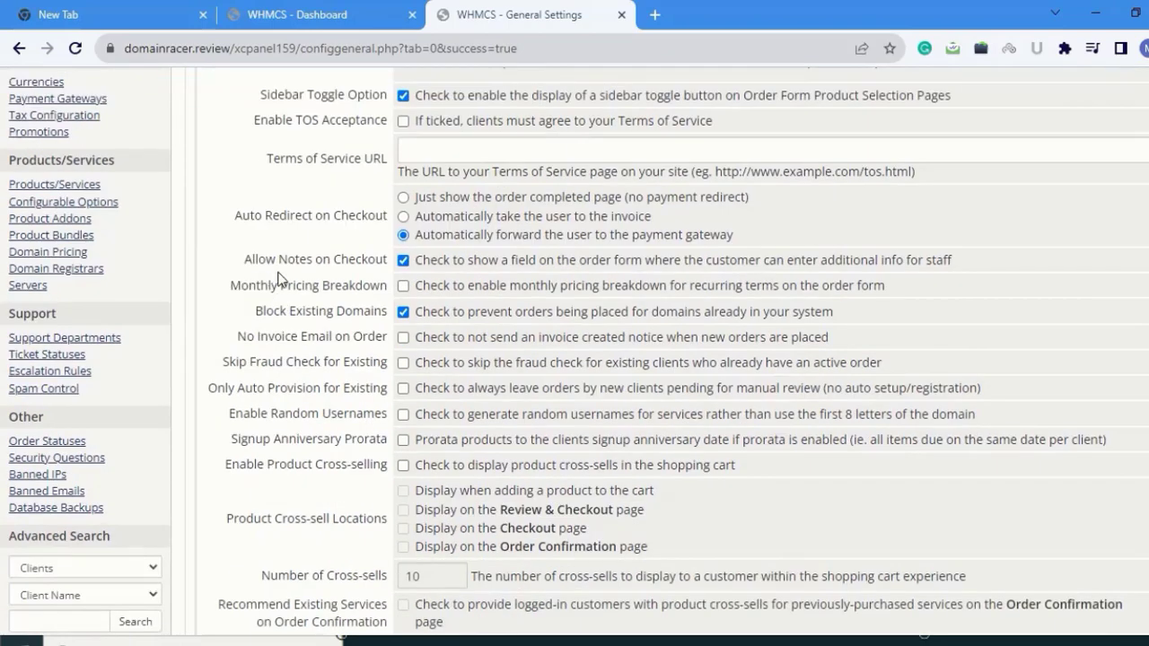
- Enable Monthly Pricing Breakdown, No Invoice Email on Order and Skip Fraud Check for Existing, then save
{"action": "left_click", "coordinate": [402, 286]}
{"action": "left_click", "coordinate": [425, 344]}
{"action": "left_click", "coordinate": [403, 362]}
{"action": "scroll", "coordinate": [369, 467], "scroll_direction": "down", "scroll_amount": 3}
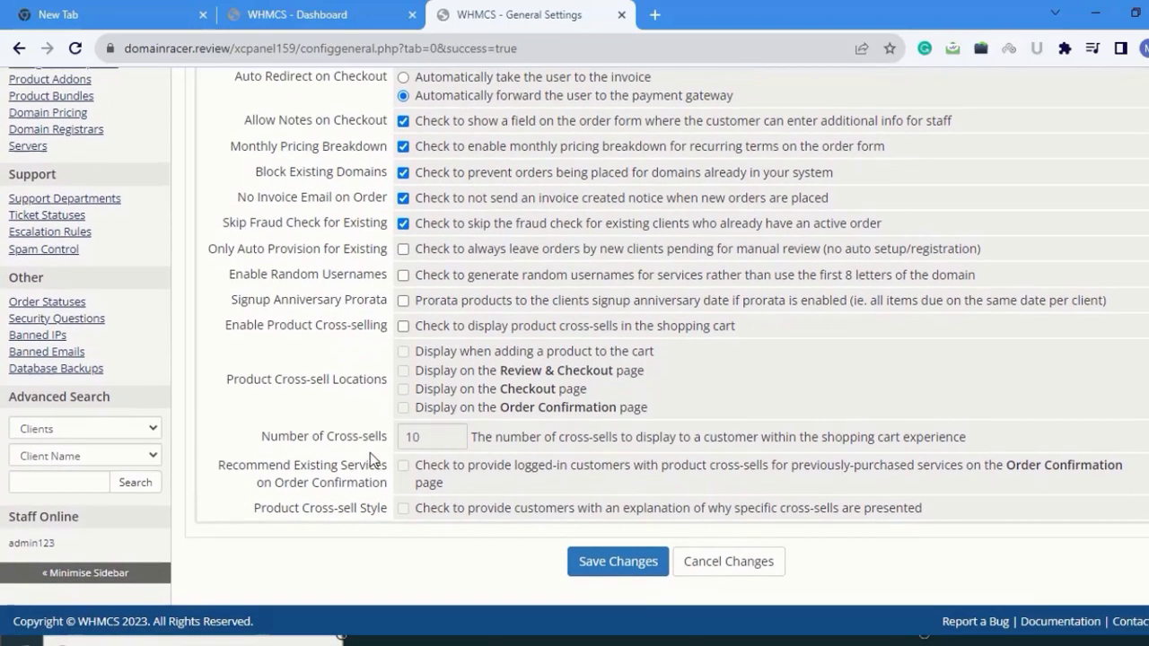
{"action": "left_click", "coordinate": [615, 559]}
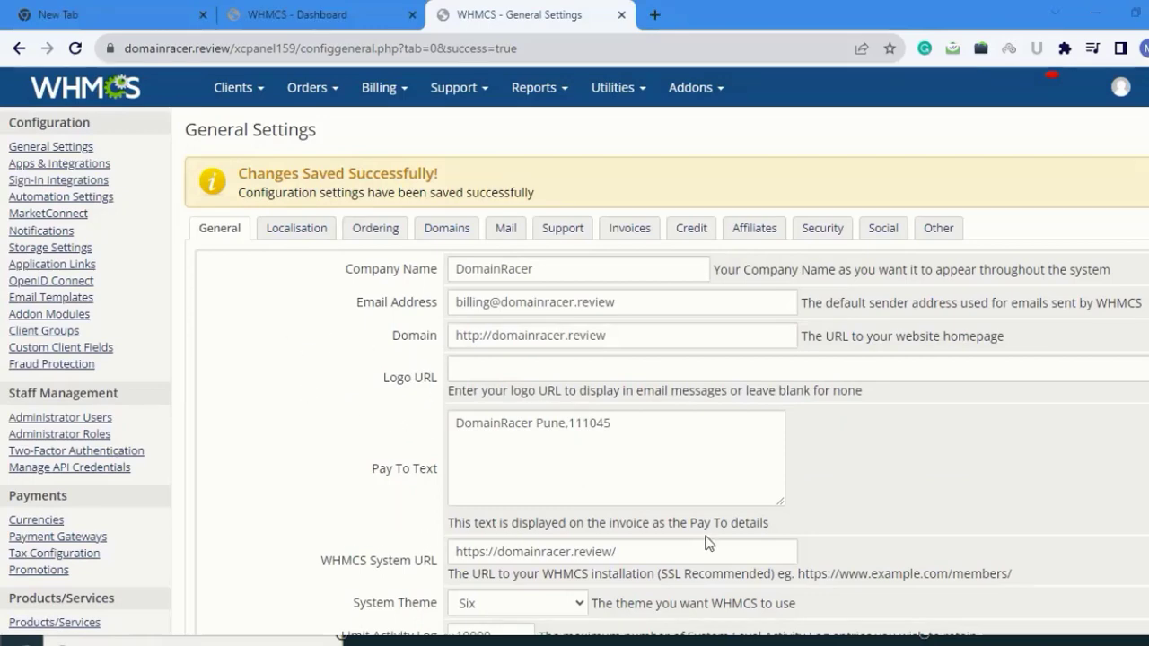
- Switch to the Domains tab of General Settings
{"action": "left_click", "coordinate": [446, 228]}
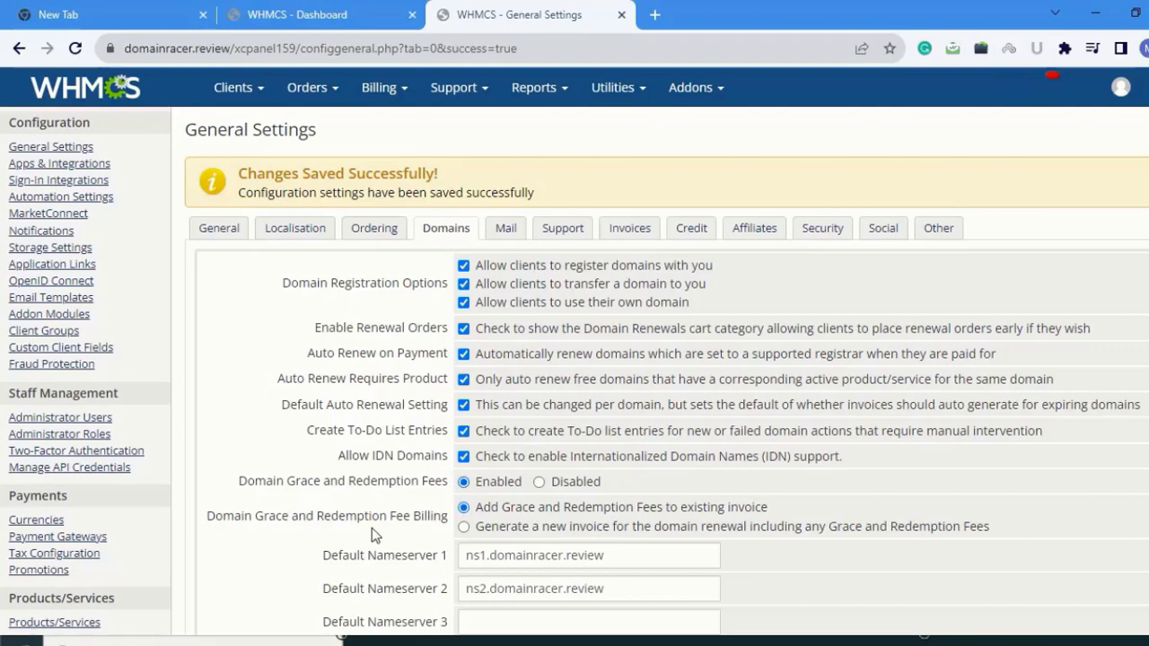
- Untick Use Clients Details for Billing/Admin/Tech contacts and save the Domains settings
{"action": "scroll", "coordinate": [225, 365], "scroll_direction": "down", "scroll_amount": 3}
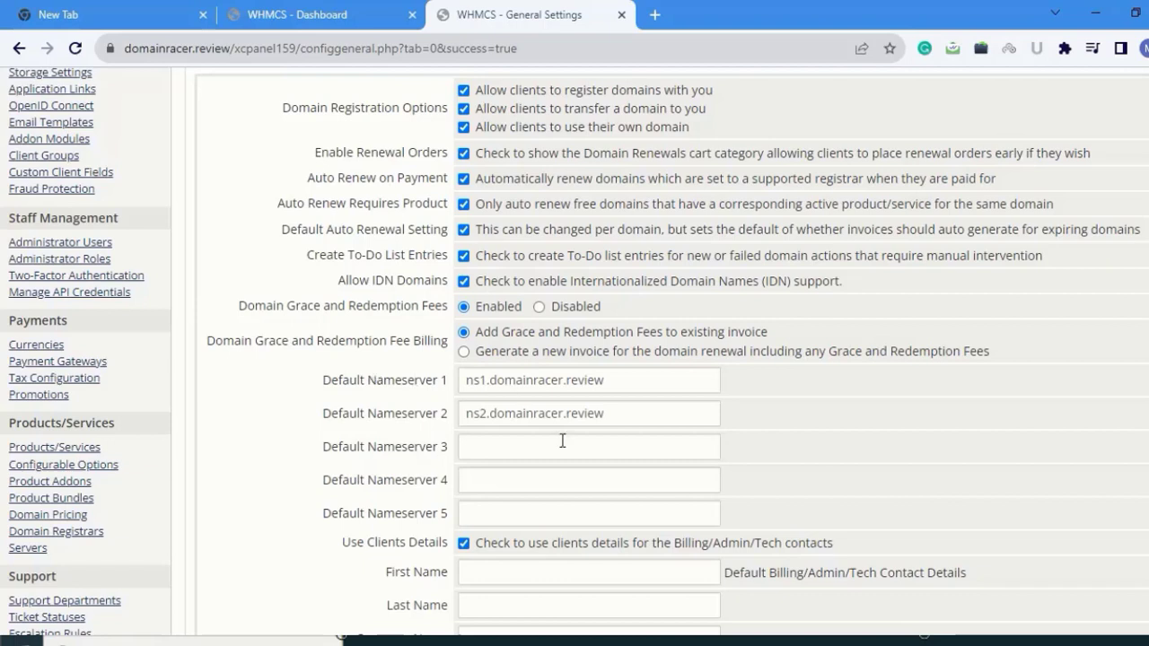
{"action": "left_click", "coordinate": [411, 392]}
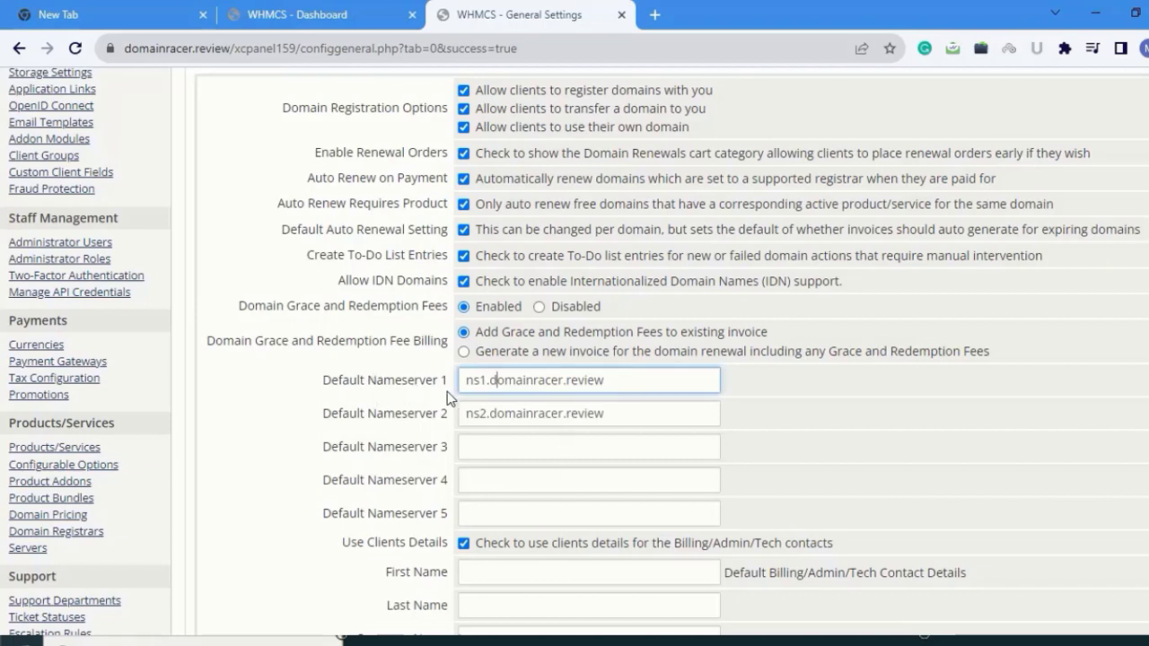
{"action": "left_click", "coordinate": [625, 386]}
{"action": "scroll", "coordinate": [479, 449], "scroll_direction": "down", "scroll_amount": 3}
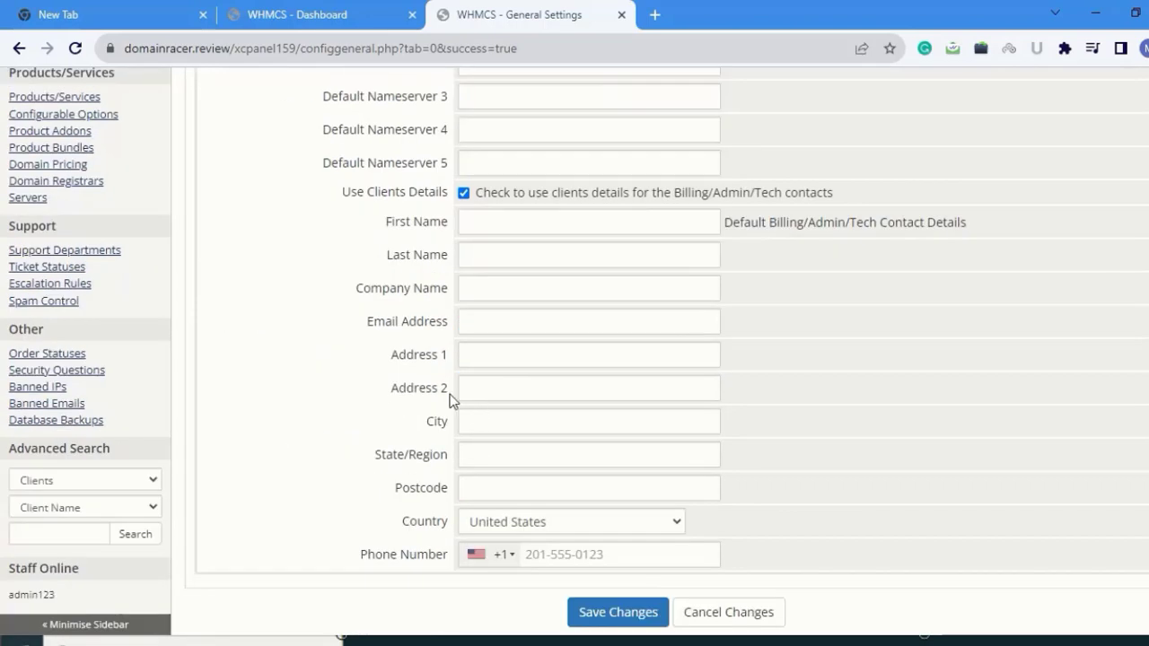
{"action": "left_click", "coordinate": [464, 192]}
{"action": "scroll", "coordinate": [467, 372], "scroll_direction": "down", "scroll_amount": 1}
{"action": "left_click", "coordinate": [616, 560]}
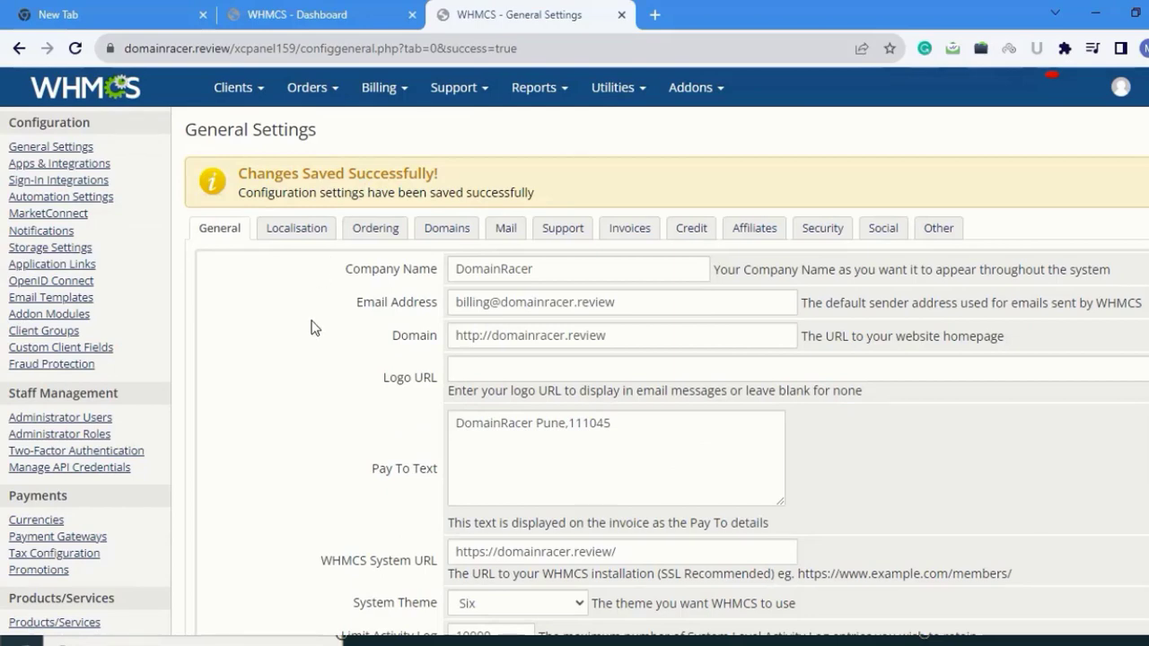
{"action": "left_click", "coordinate": [504, 233]}
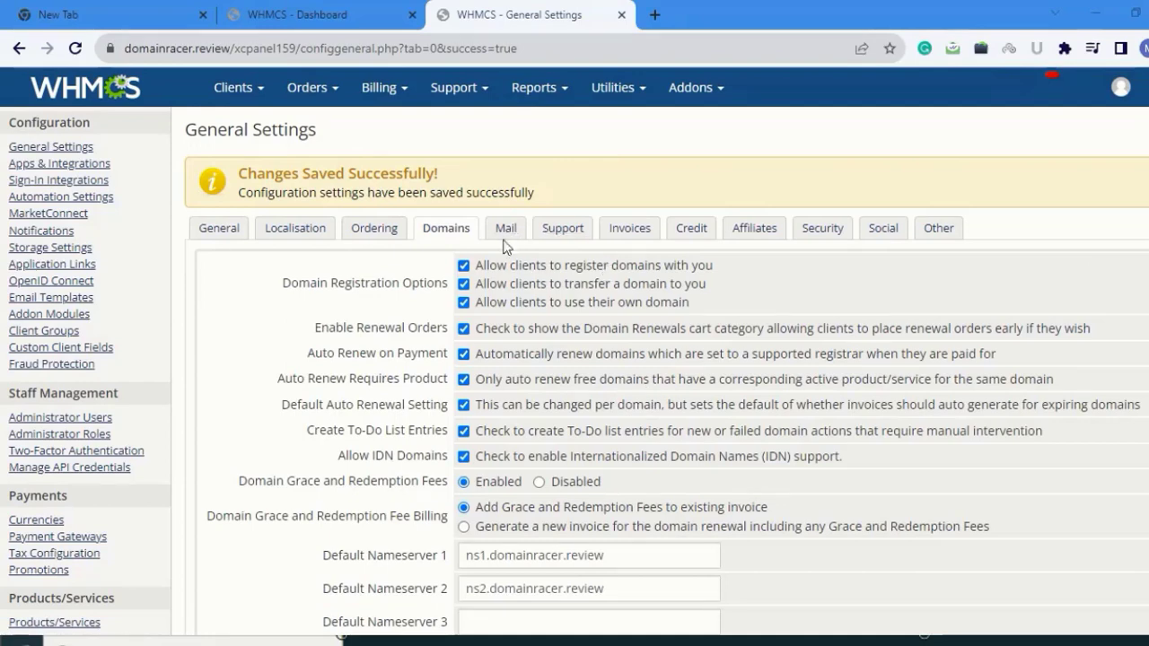
{"action": "left_click", "coordinate": [507, 229]}
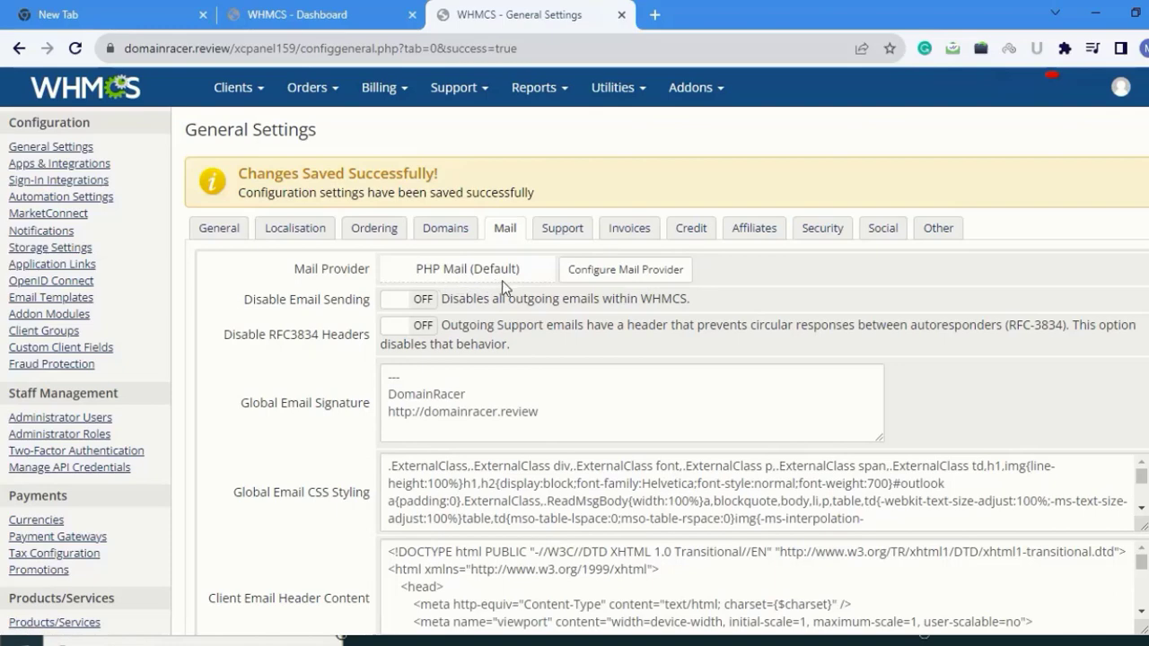
{"action": "scroll", "coordinate": [520, 281], "scroll_direction": "down", "scroll_amount": 3}
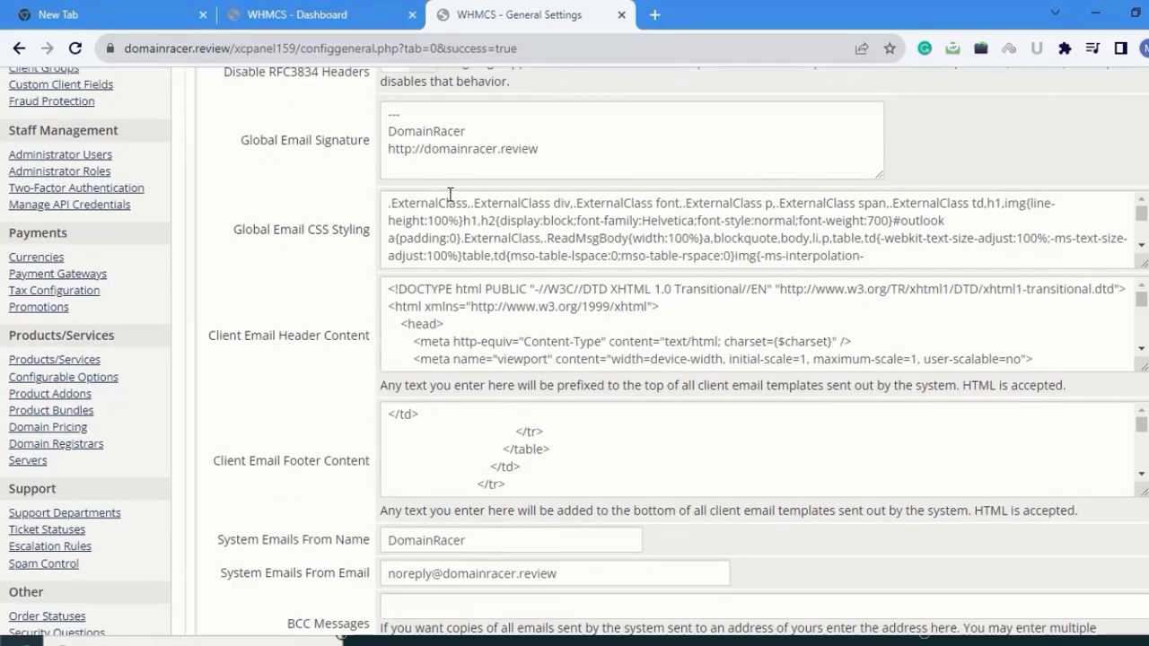
{"action": "scroll", "coordinate": [449, 202], "scroll_direction": "down", "scroll_amount": 3}
{"action": "scroll", "coordinate": [451, 195], "scroll_direction": "down", "scroll_amount": 5}
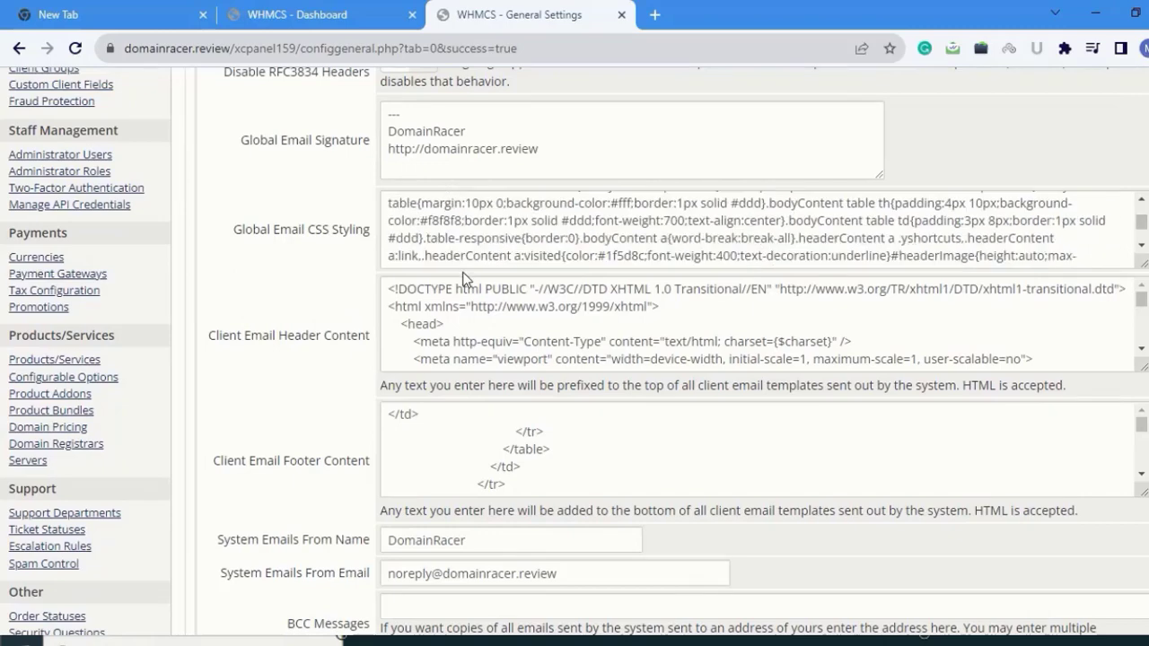
{"action": "scroll", "coordinate": [403, 251], "scroll_direction": "down", "scroll_amount": 4}
{"action": "scroll", "coordinate": [507, 300], "scroll_direction": "down", "scroll_amount": 2}
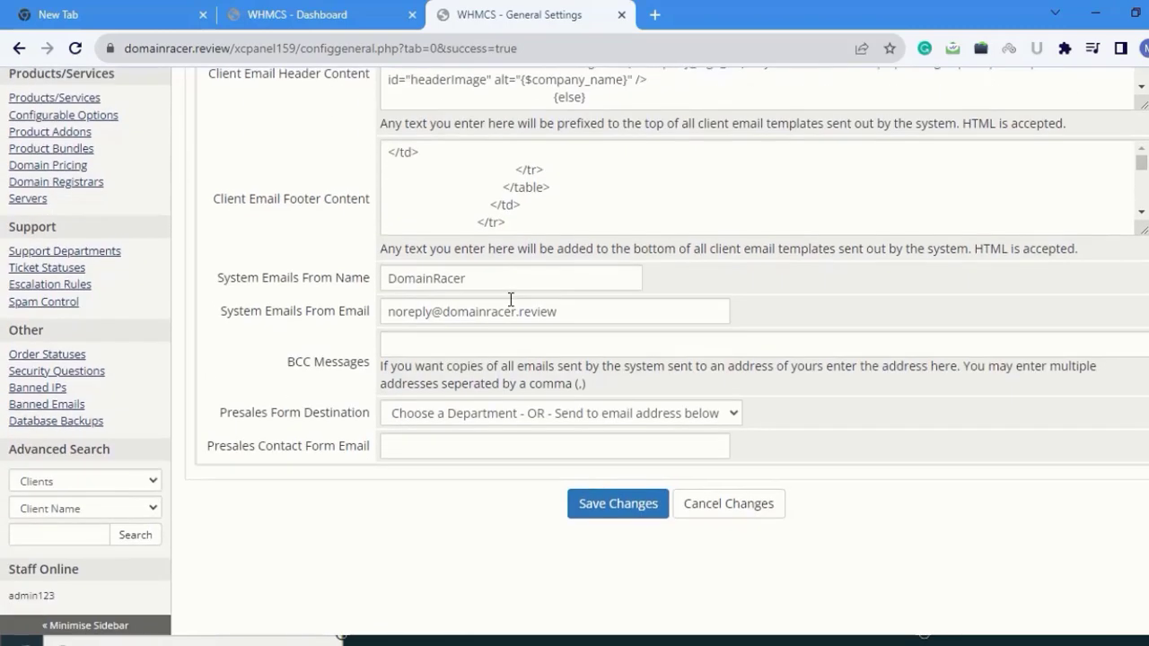
{"action": "scroll", "coordinate": [513, 218], "scroll_direction": "up", "scroll_amount": 2}
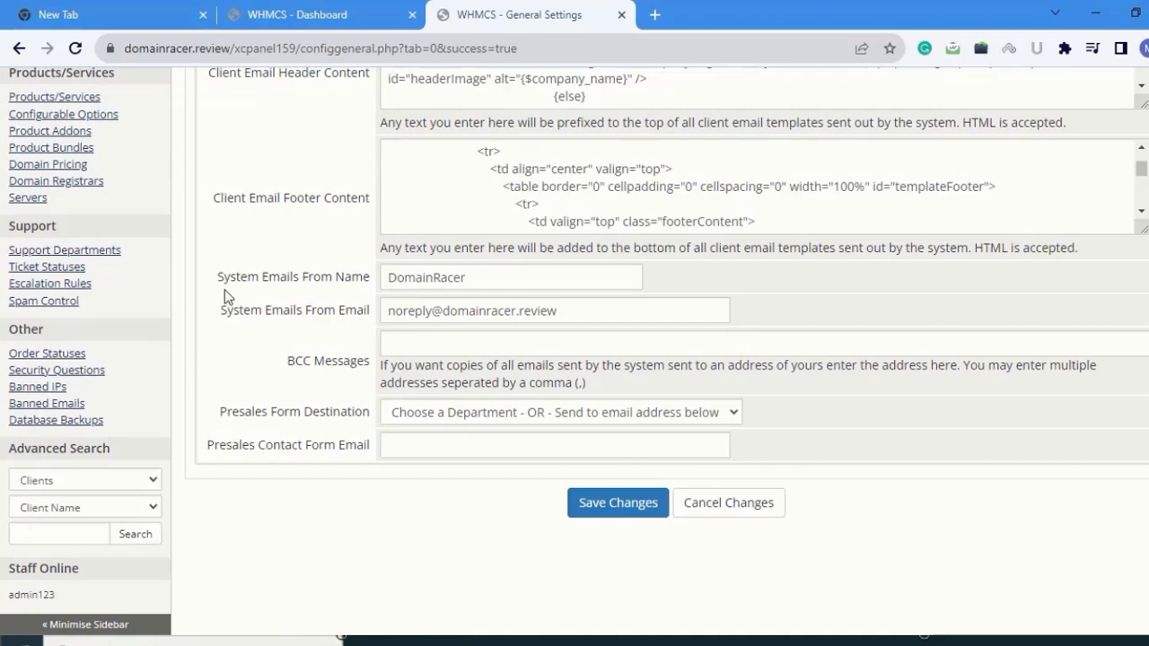
- Enter the company's sales e-mail address as the Presales Contact Form Email and save the Mail settings
{"action": "left_click", "coordinate": [491, 280]}
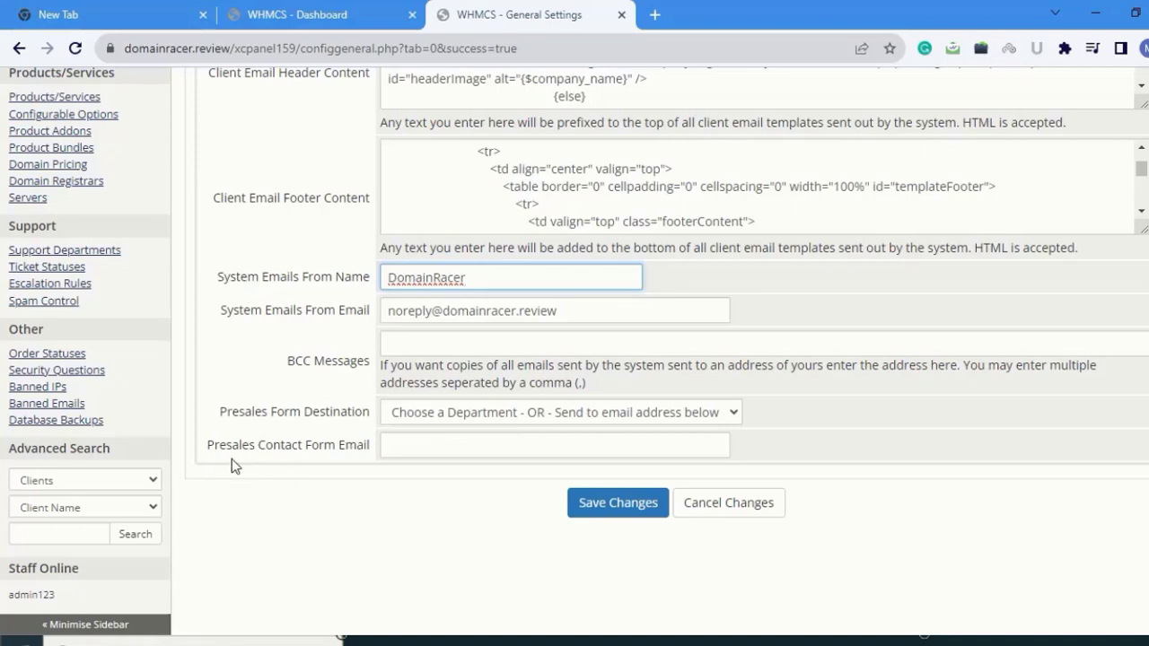
{"action": "left_click", "coordinate": [457, 446]}
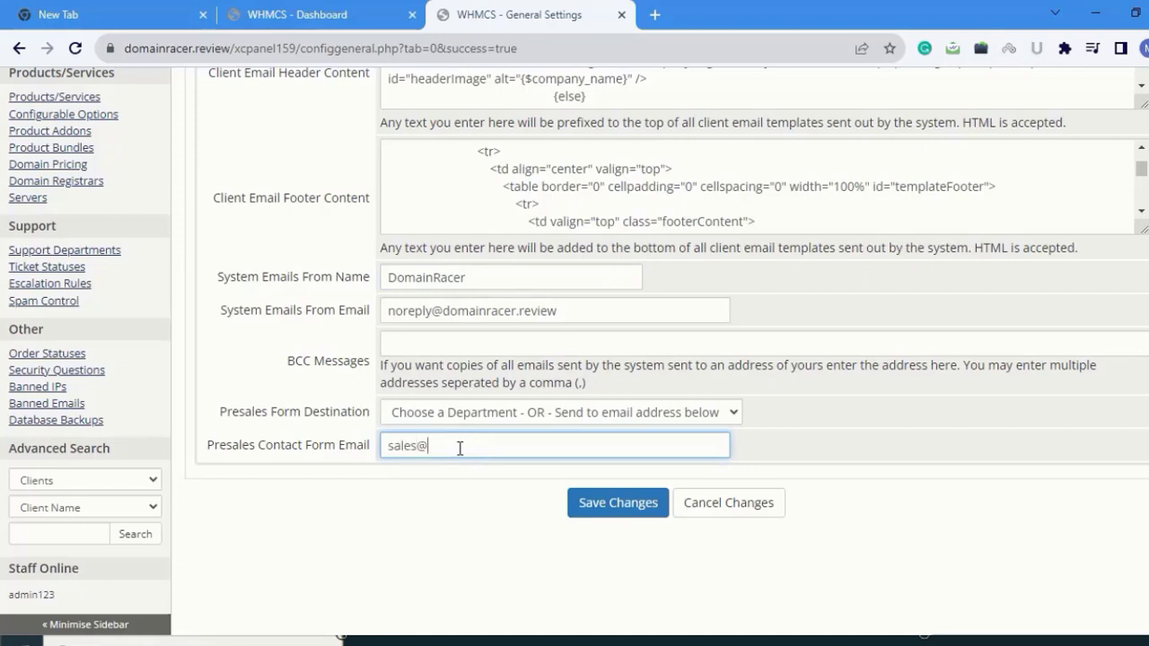
{"action": "left_click", "coordinate": [616, 508]}
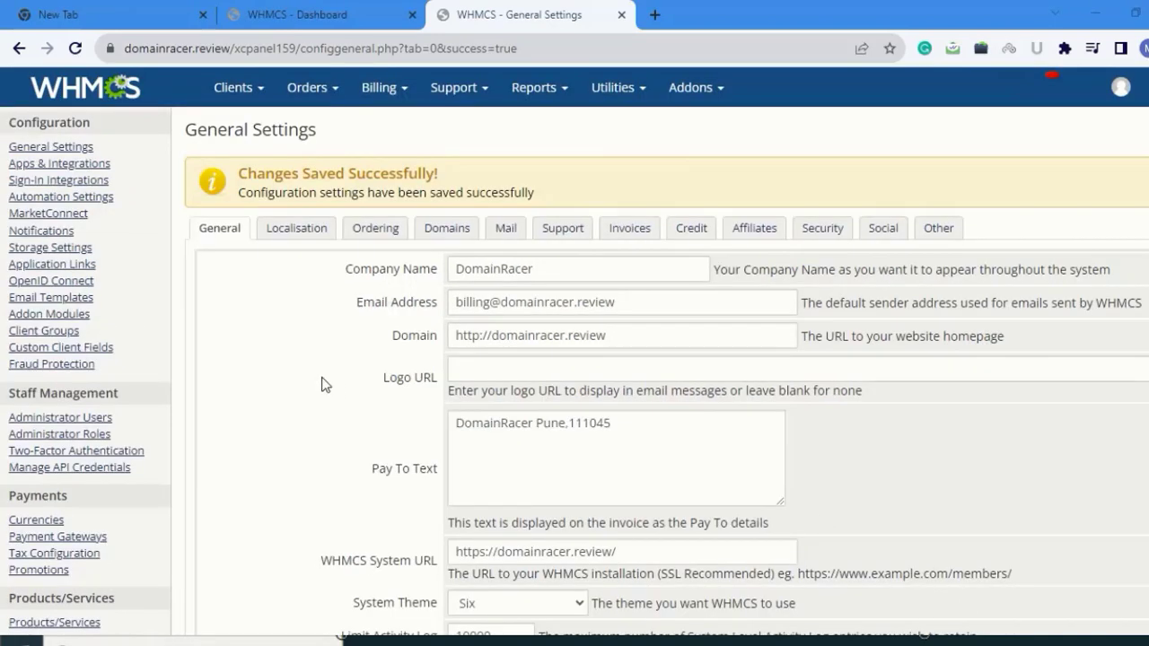
- Open the Support settings and keep WHMCS Built-in System as the support module
{"action": "left_click", "coordinate": [562, 231]}
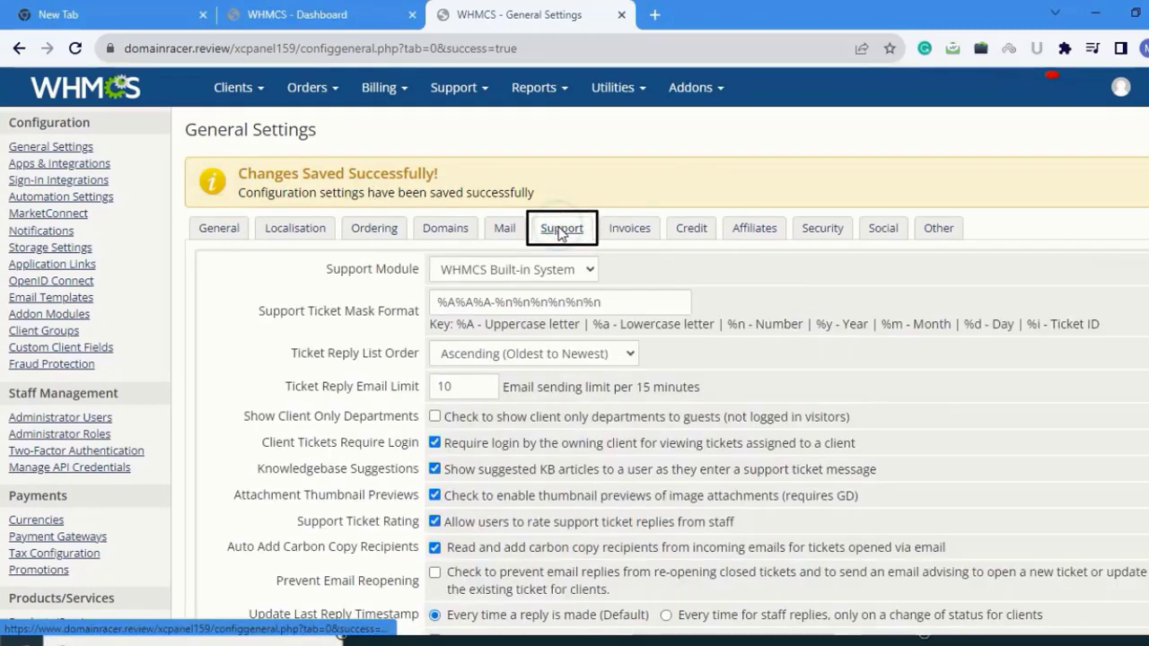
{"action": "left_click", "coordinate": [556, 272]}
{"action": "left_click", "coordinate": [556, 272]}
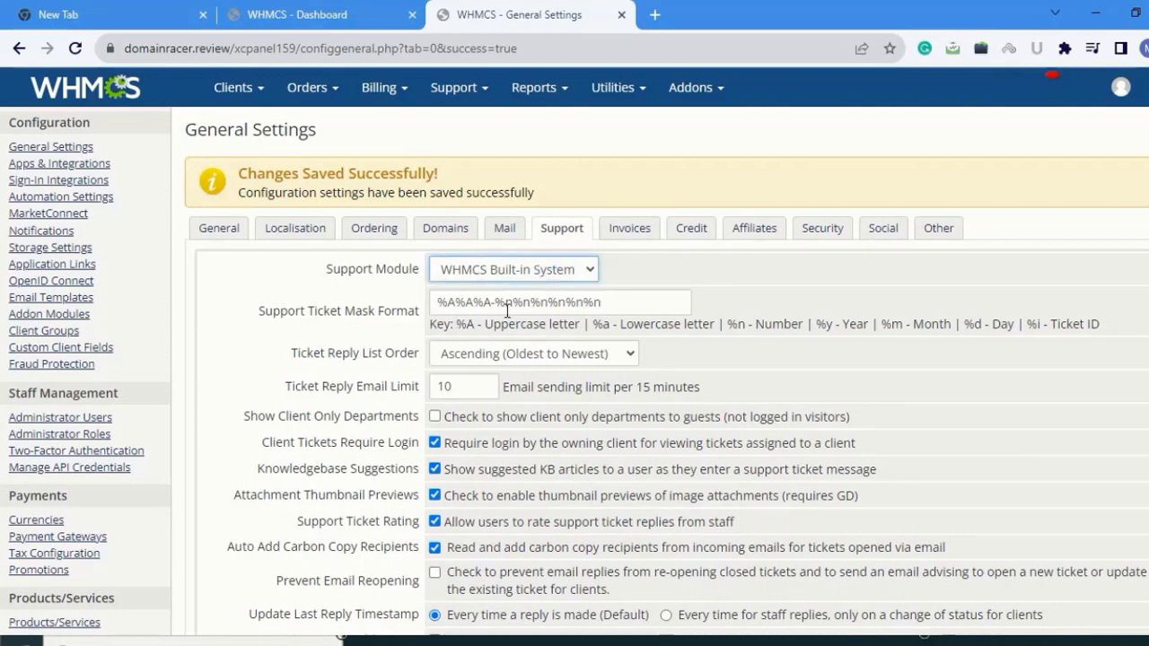
{"action": "scroll", "coordinate": [521, 384], "scroll_direction": "down", "scroll_amount": 1}
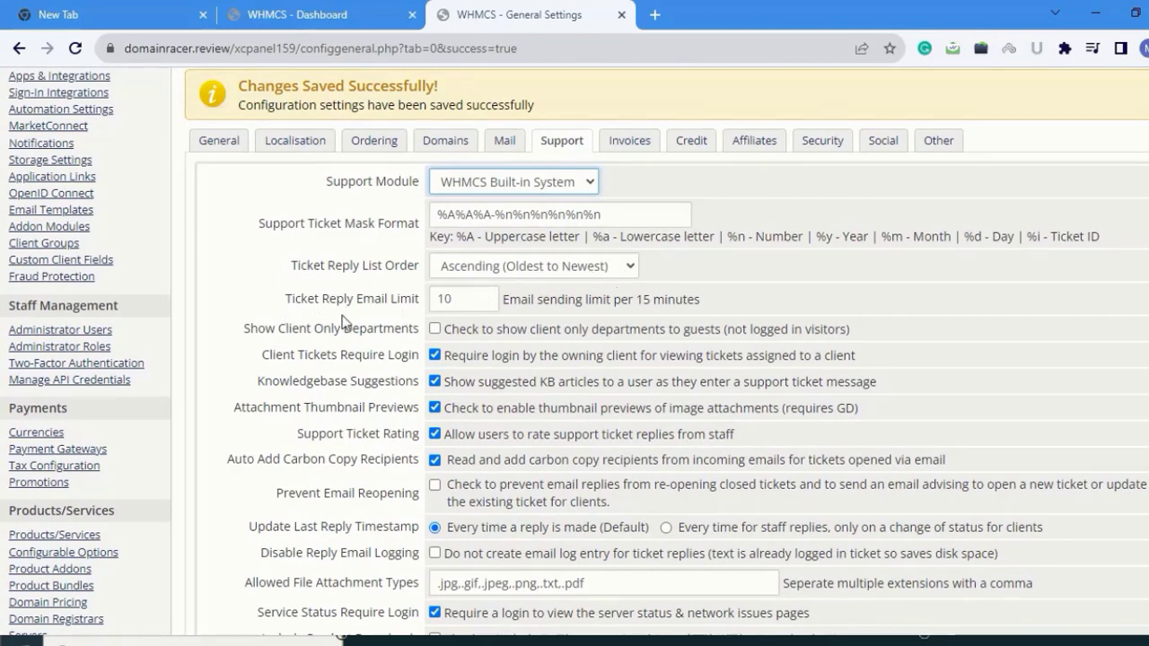
- Keep the reply limit at 10, update last-reply timestamp for staff replies only, and disable reply email logging
{"action": "left_click", "coordinate": [475, 300]}
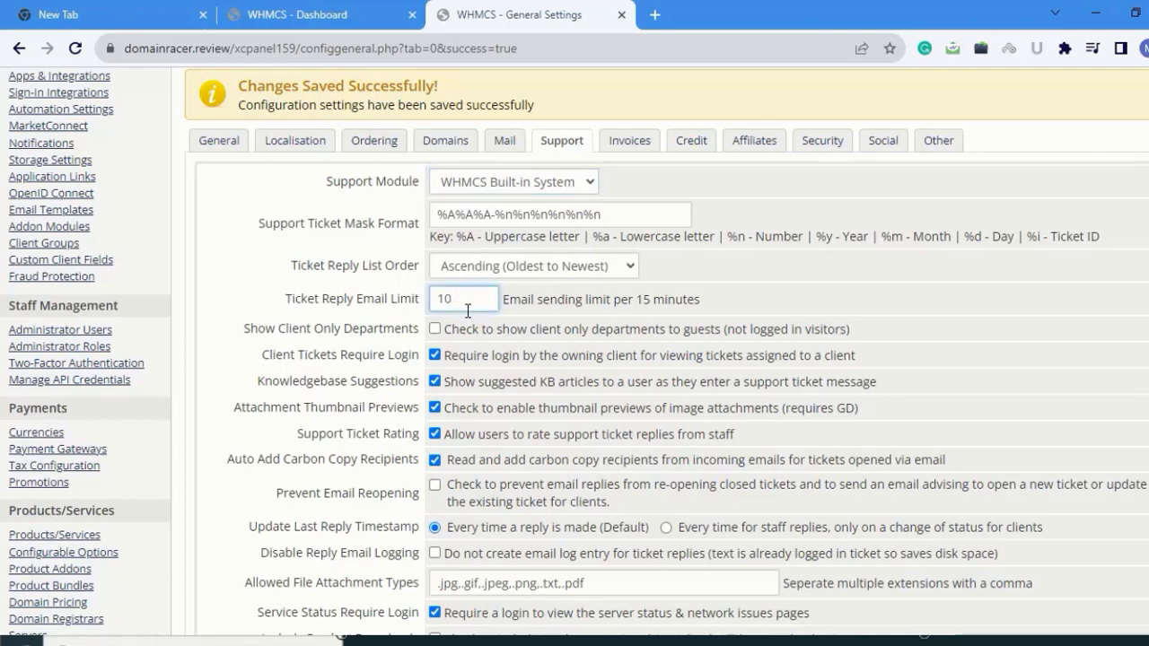
{"action": "left_click", "coordinate": [252, 347]}
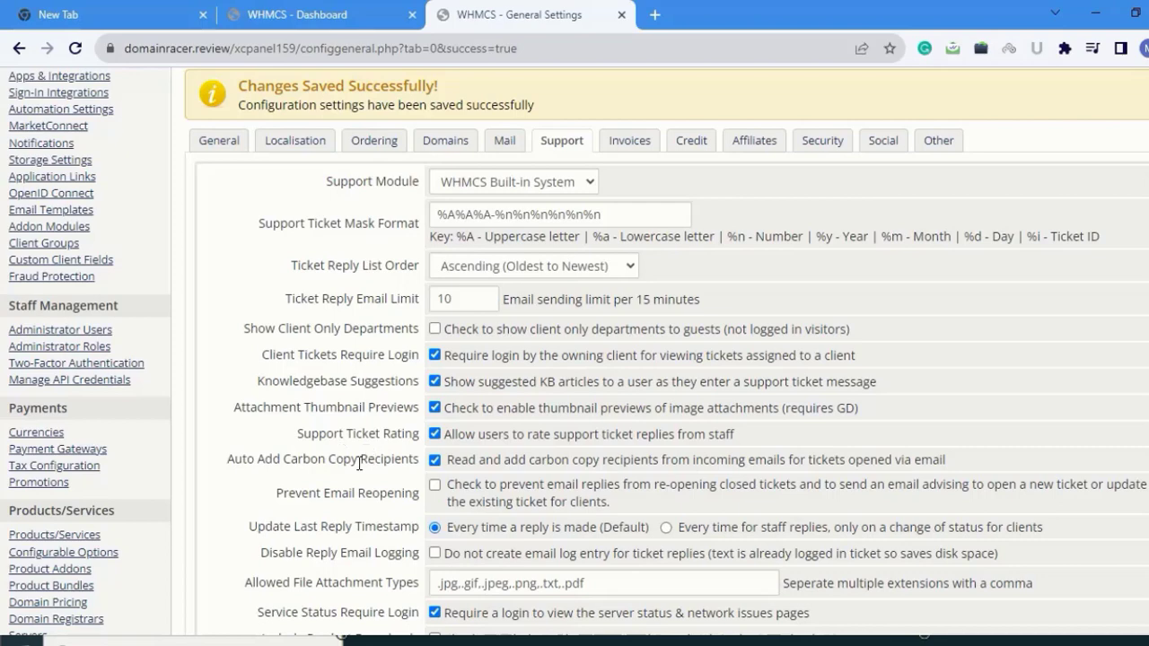
{"action": "scroll", "coordinate": [339, 305], "scroll_direction": "down", "scroll_amount": 2}
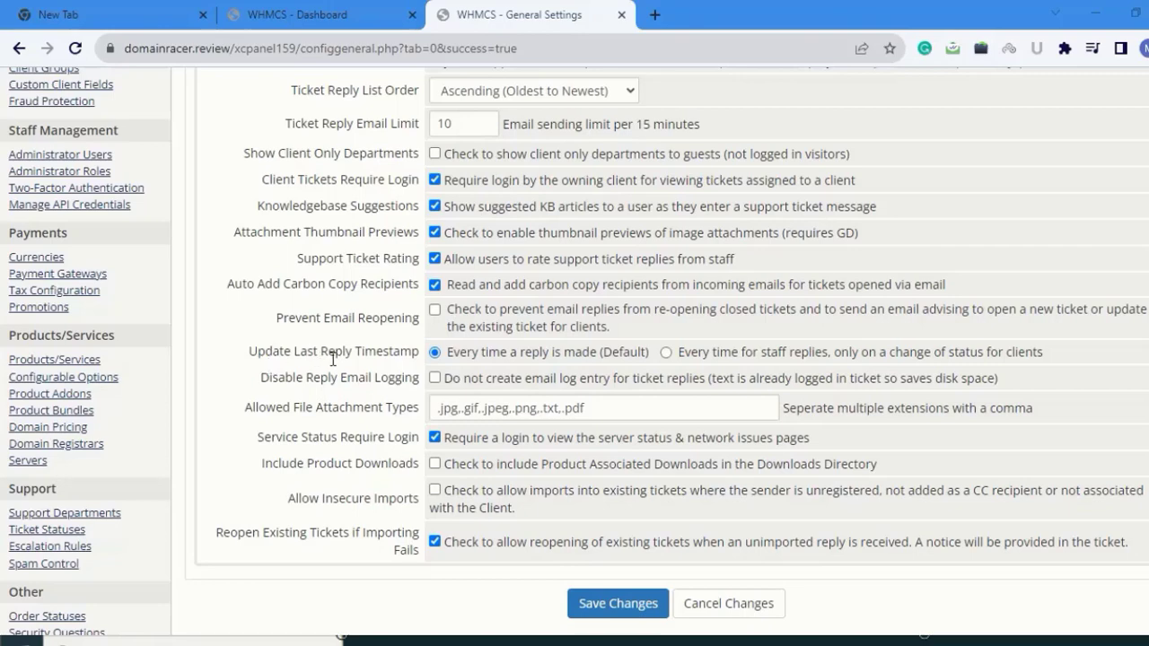
{"action": "left_click", "coordinate": [665, 353]}
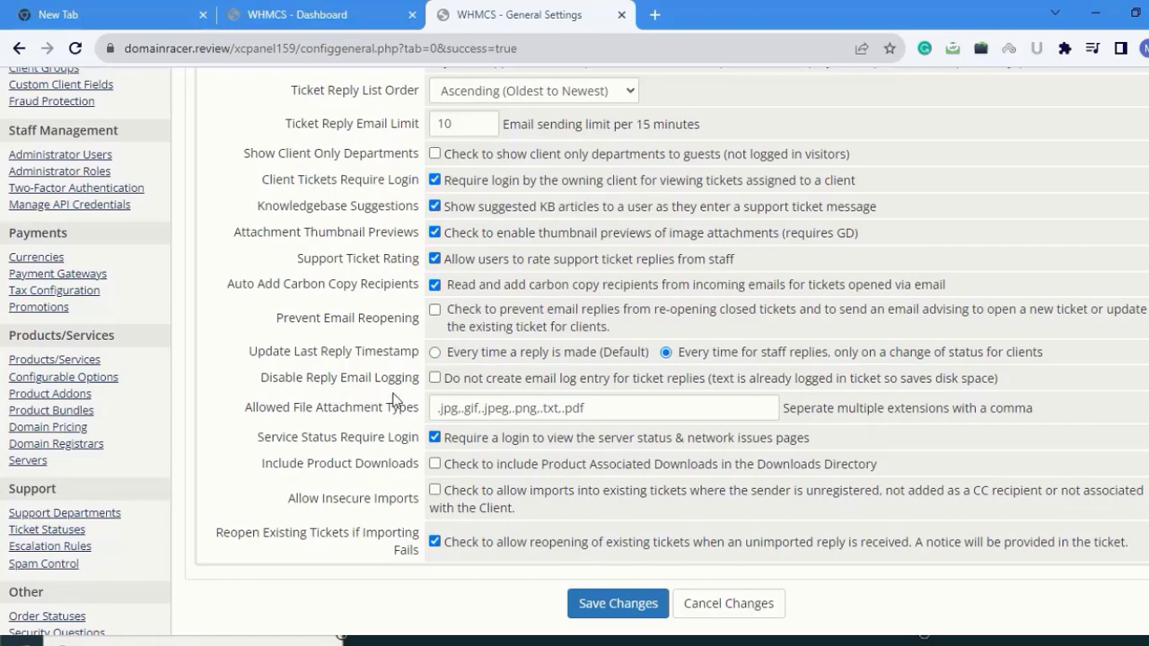
{"action": "left_click", "coordinate": [445, 384]}
{"action": "scroll", "coordinate": [544, 490], "scroll_direction": "down", "scroll_amount": 3}
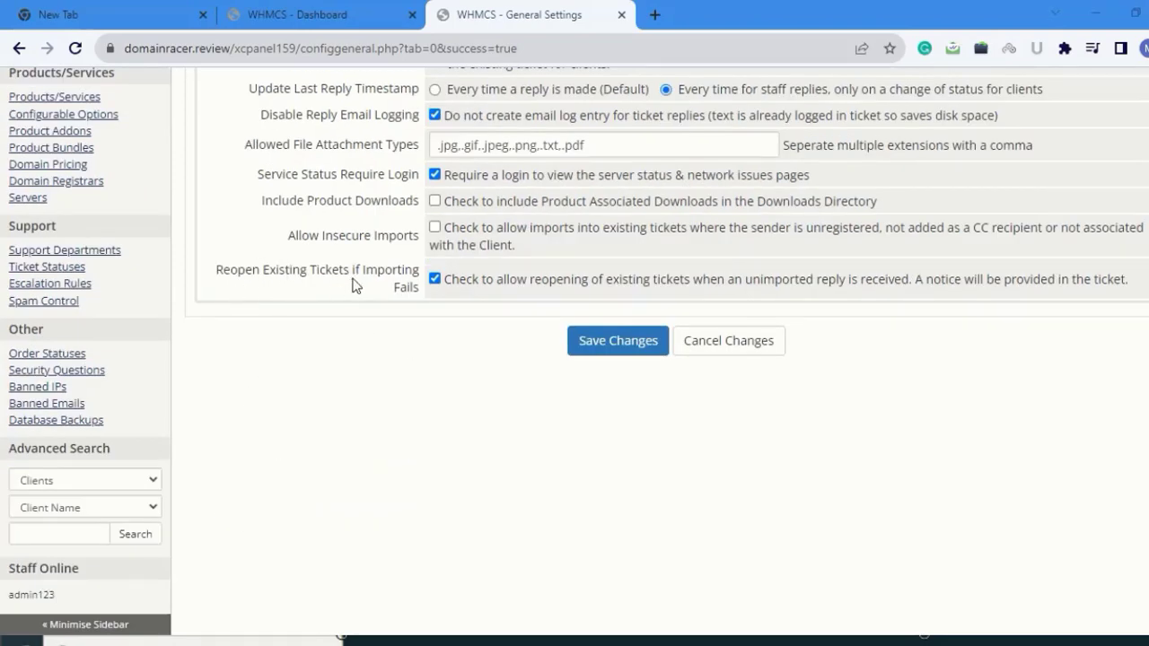
- Save the Support settings and switch to the Invoices tab
{"action": "left_click", "coordinate": [598, 346]}
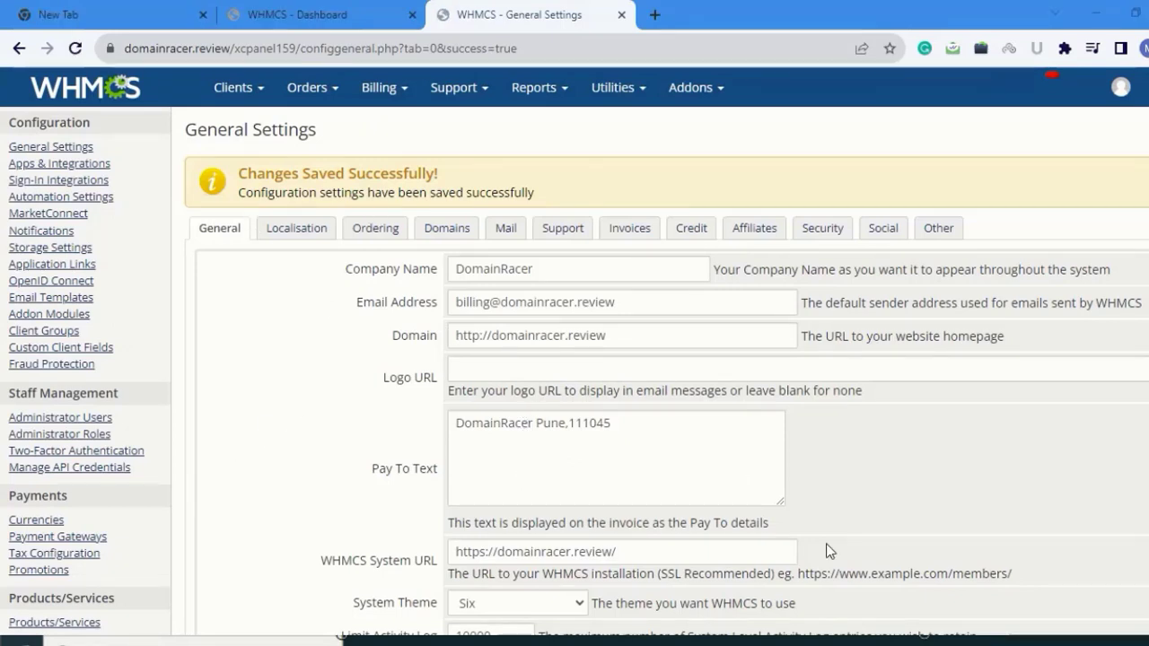
{"action": "left_click", "coordinate": [624, 234]}
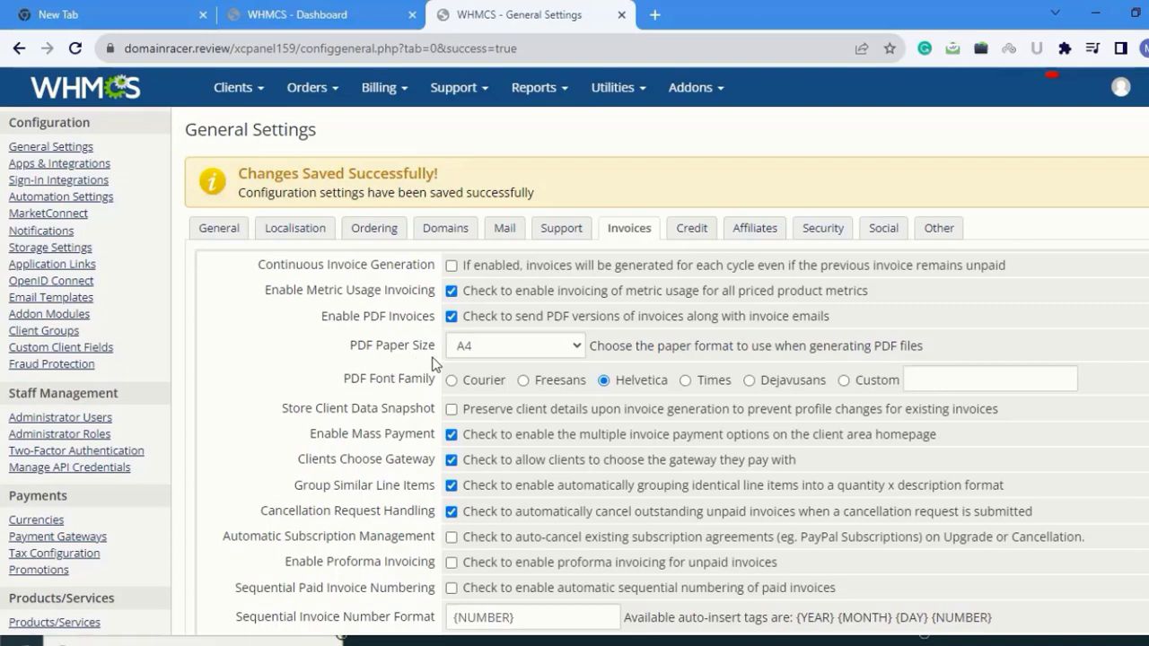
- Keep A4 as the PDF paper size and change the invoice PDF font to Times
{"action": "left_click", "coordinate": [503, 346]}
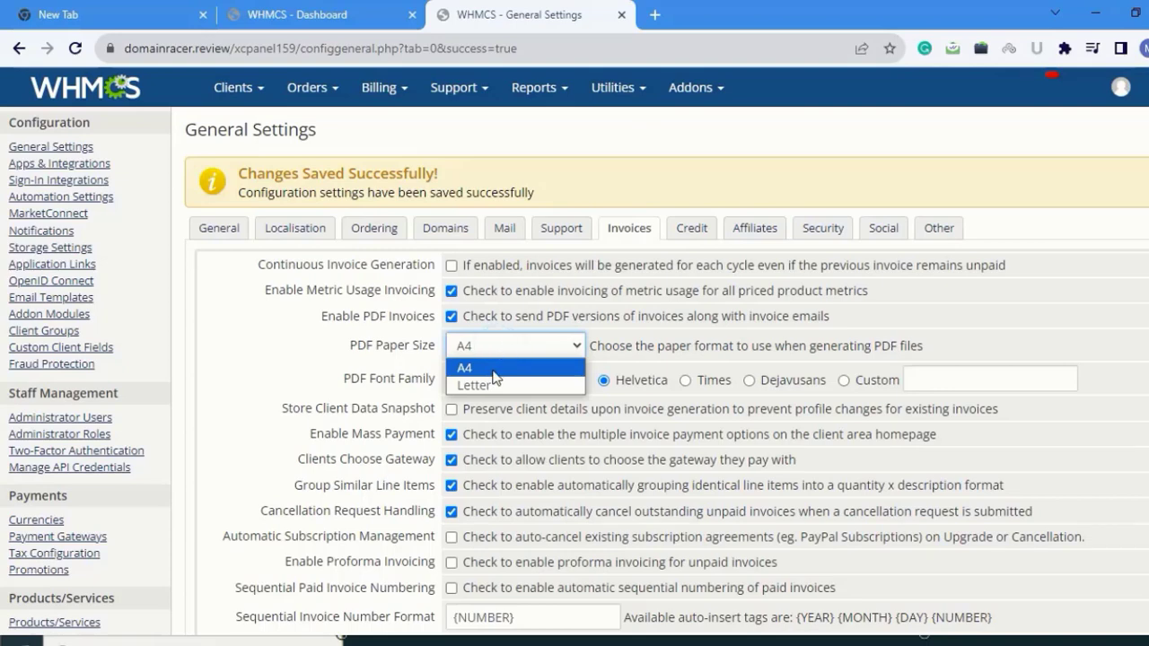
{"action": "left_click", "coordinate": [496, 375]}
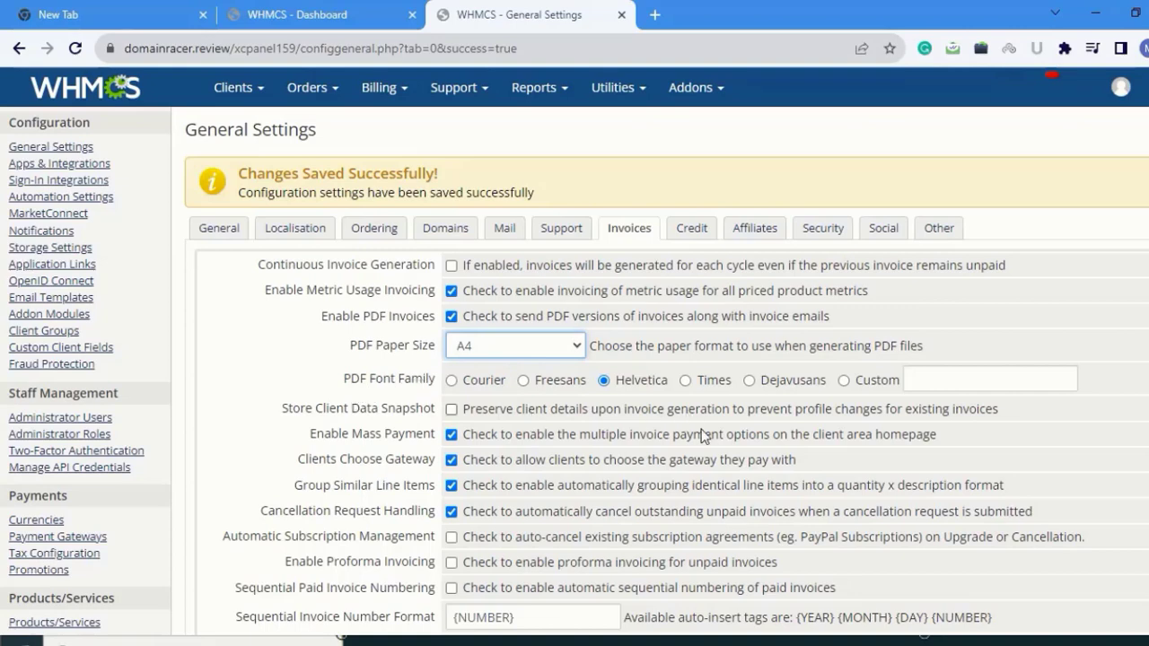
{"action": "left_click", "coordinate": [686, 381]}
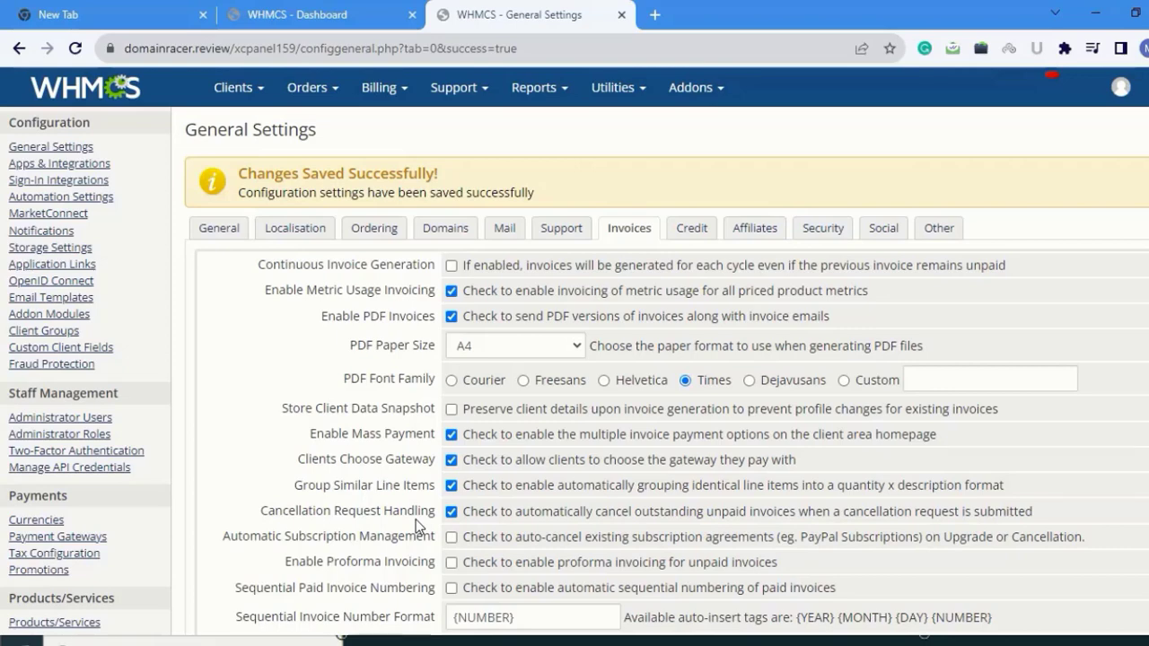
{"action": "scroll", "coordinate": [416, 518], "scroll_direction": "down", "scroll_amount": 3}
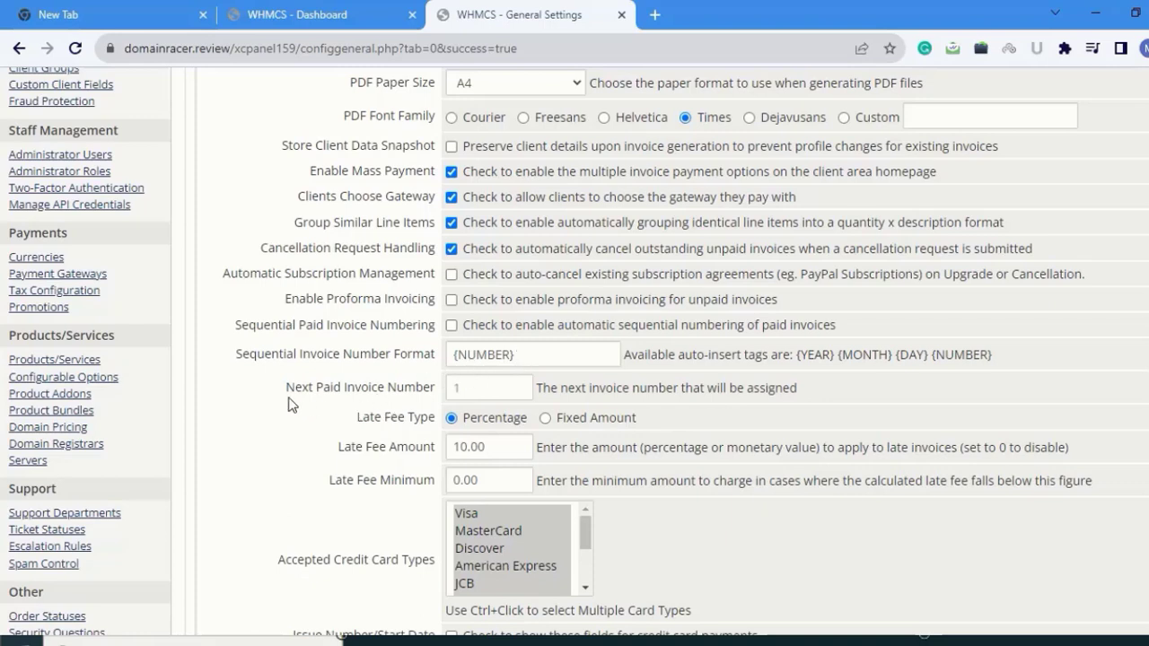
- Tick the paid invoice numbering option and make late fees a fixed amount, editing that amount
{"action": "left_click", "coordinate": [475, 389]}
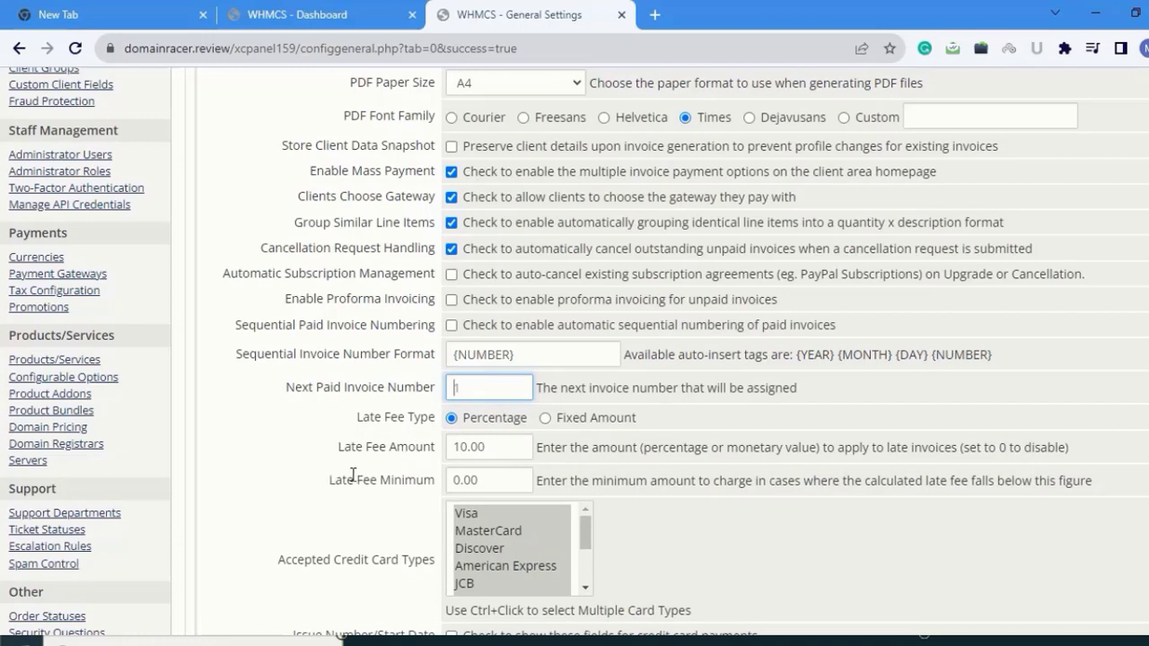
{"action": "left_click", "coordinate": [545, 419]}
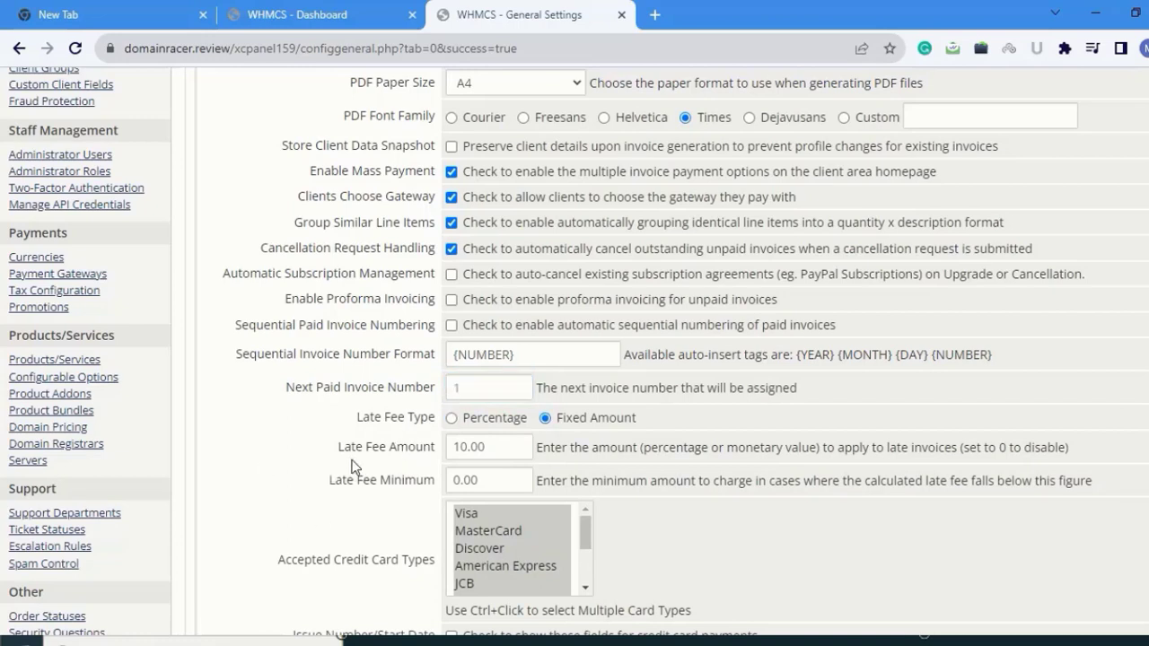
{"action": "left_click", "coordinate": [496, 449]}
{"action": "key", "text": "BackSpace"}
{"action": "key", "text": "BackSpace"}
{"action": "key", "text": "BackSpace"}
{"action": "key", "text": "BackSpace"}
{"action": "key", "text": "BackSpace"}
{"action": "type", "text": "0"}
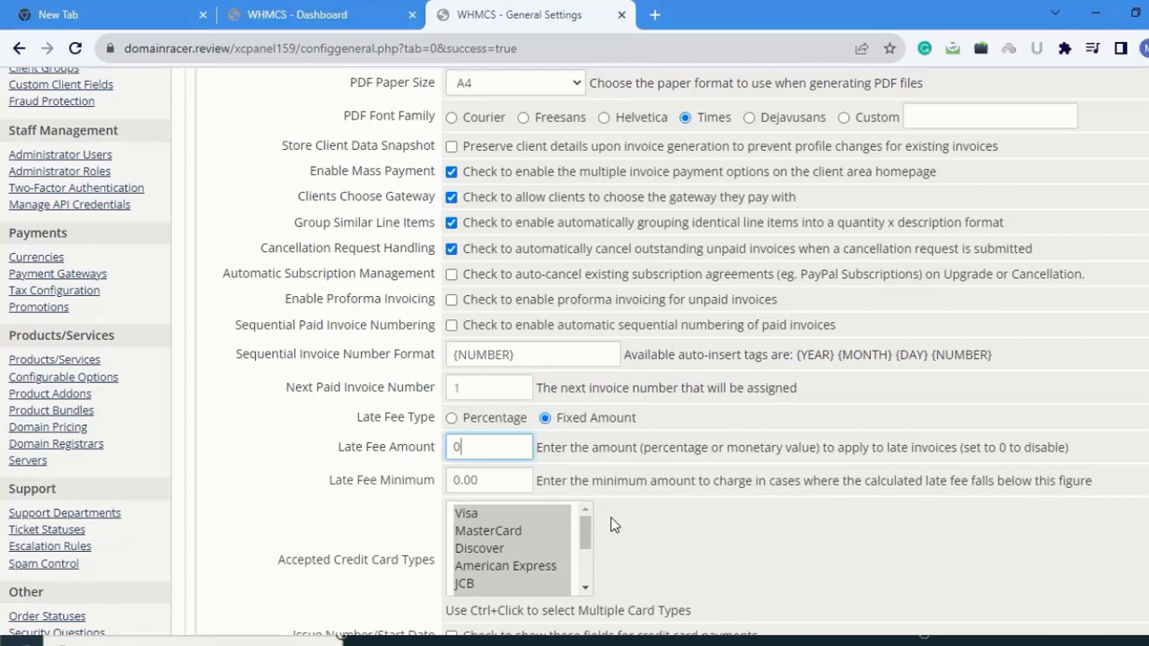
{"action": "scroll", "coordinate": [340, 333], "scroll_direction": "down", "scroll_amount": 3}
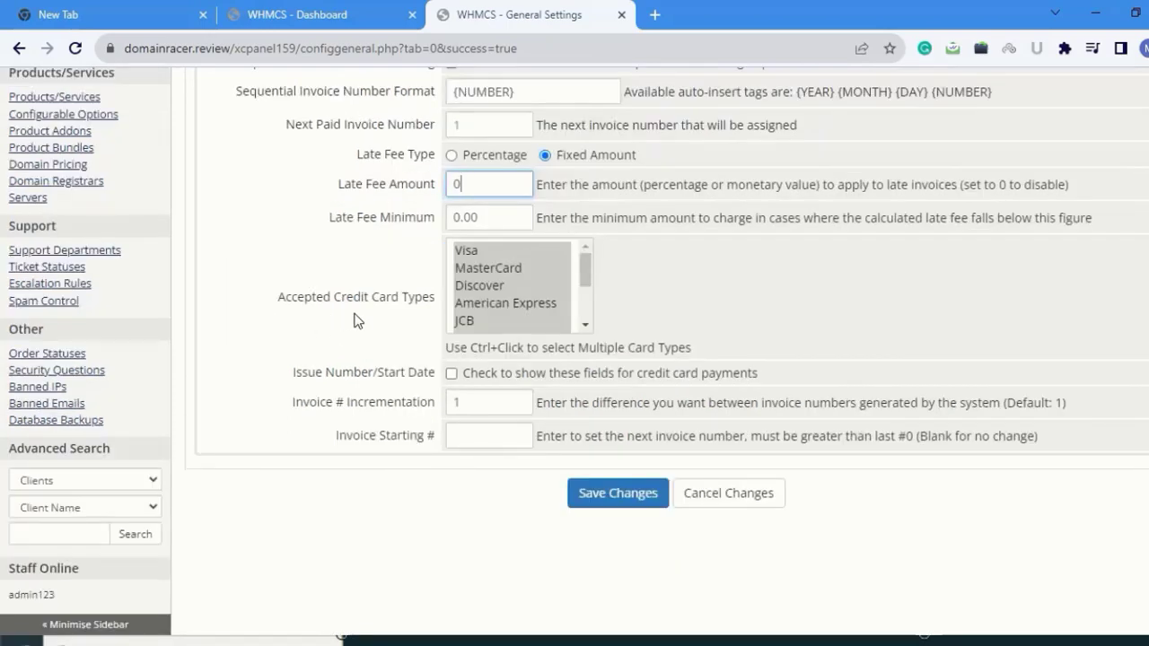
{"action": "scroll", "coordinate": [499, 288], "scroll_direction": "down", "scroll_amount": 2}
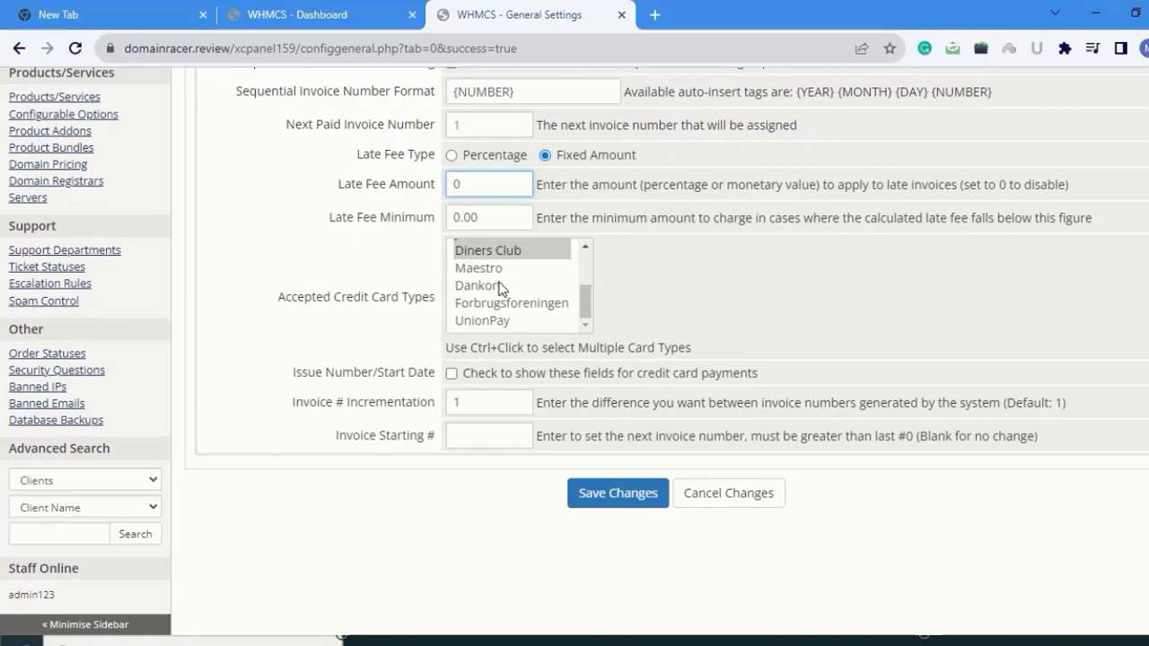
{"action": "scroll", "coordinate": [501, 288], "scroll_direction": "up", "scroll_amount": 2}
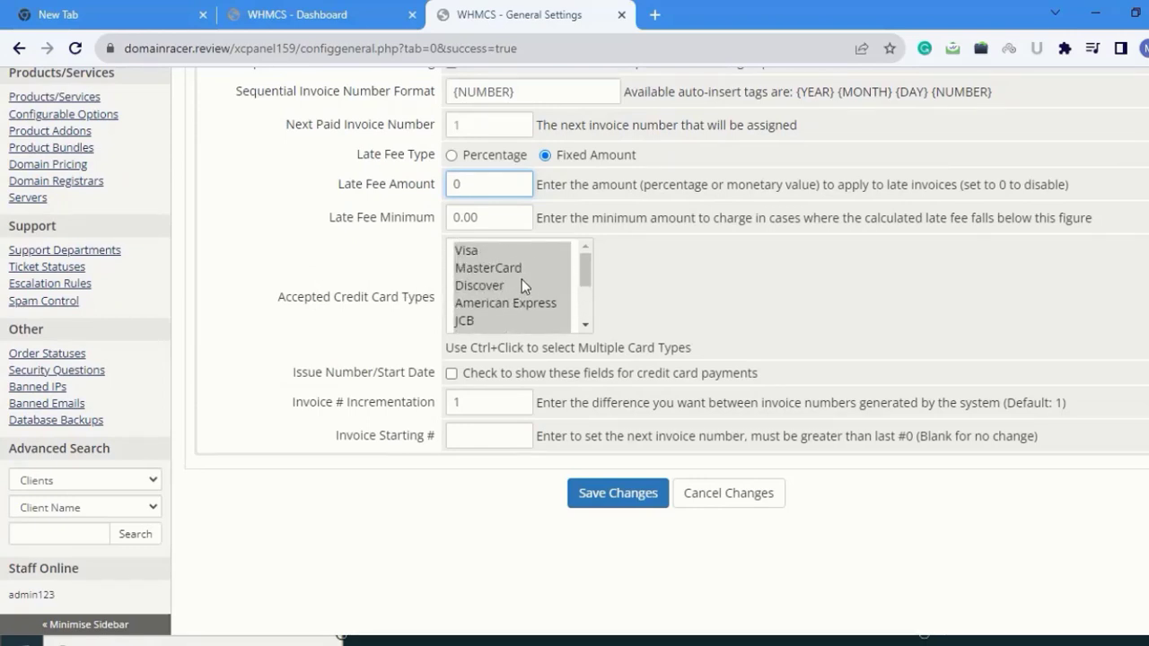
{"action": "scroll", "coordinate": [520, 284], "scroll_direction": "down", "scroll_amount": 2}
{"action": "scroll", "coordinate": [515, 283], "scroll_direction": "up", "scroll_amount": 2}
- Set Invoice # Incrementation to 3 and Invoice Starting # to 1000
{"action": "left_click", "coordinate": [303, 411]}
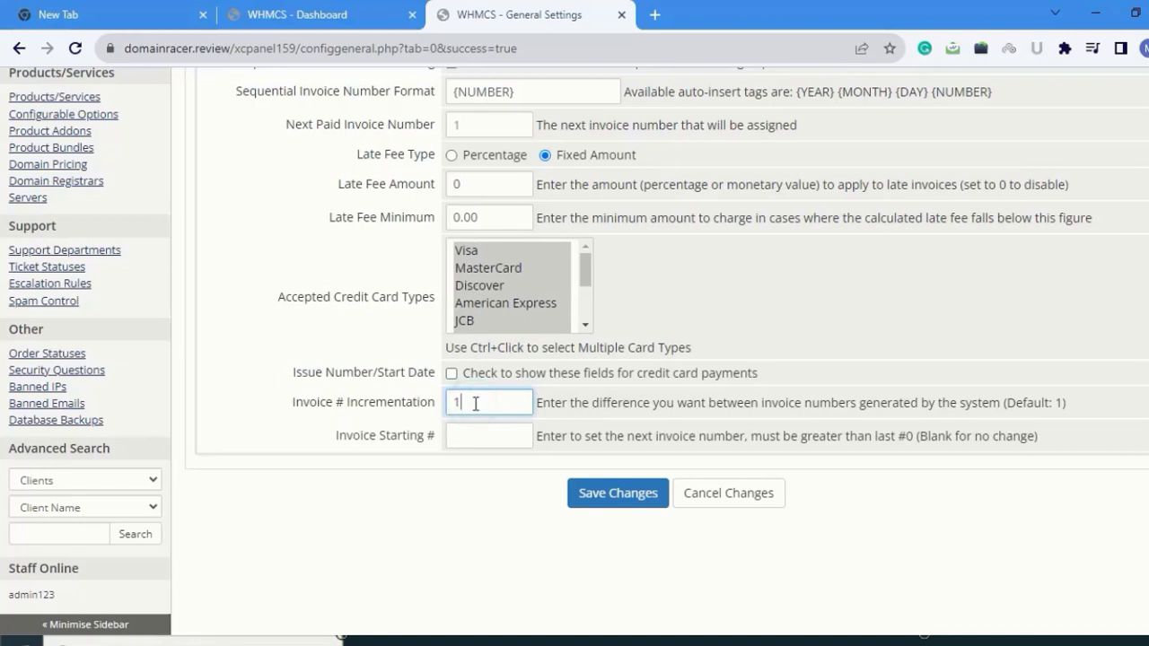
{"action": "key", "text": "BackSpace"}
{"action": "type", "text": "3"}
{"action": "key", "text": "Tab"}
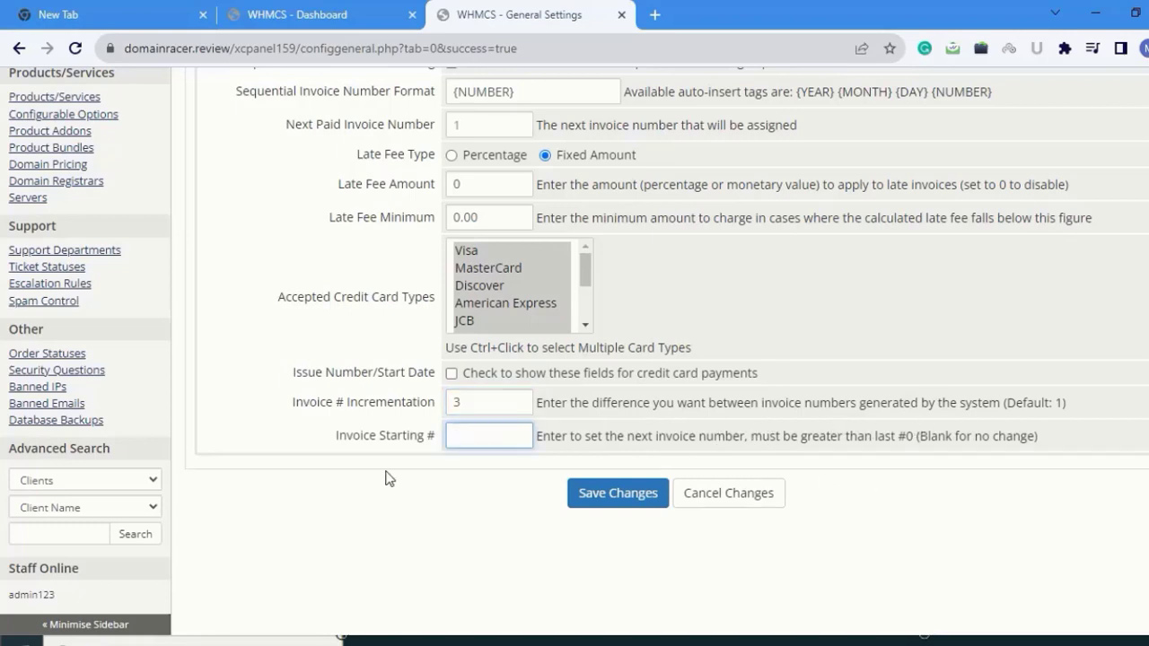
{"action": "left_click", "coordinate": [467, 436]}
{"action": "type", "text": "1000"}
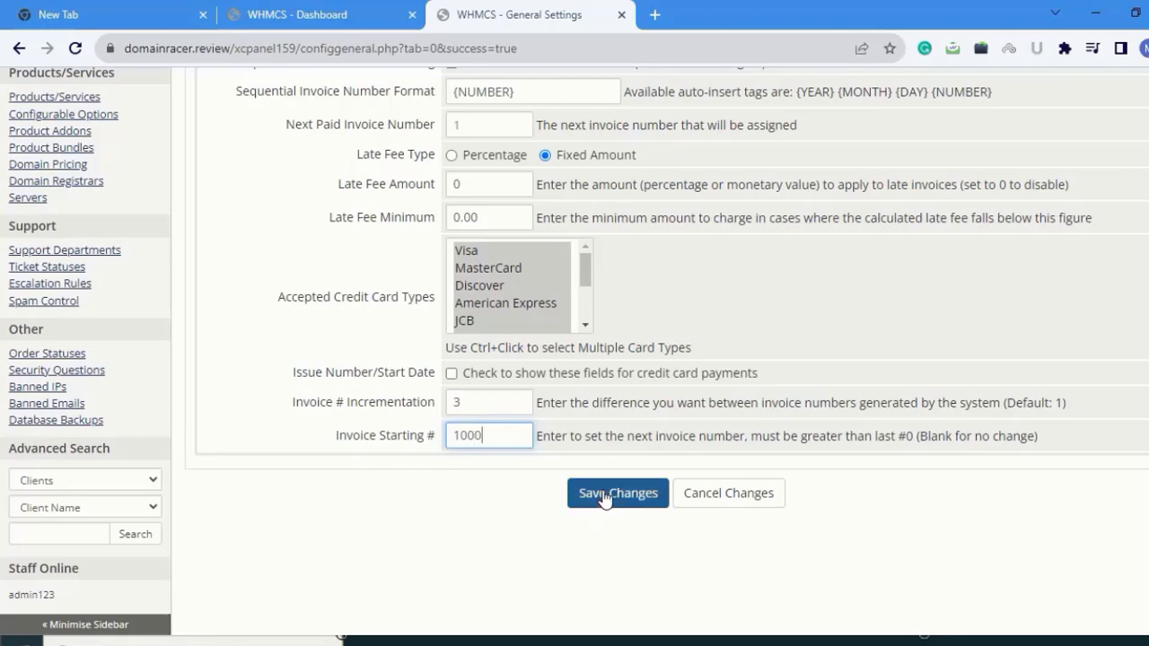
- Save the invoice settings, confirming with the saved admin password
{"action": "left_click", "coordinate": [603, 497]}
{"action": "left_click", "coordinate": [564, 377]}
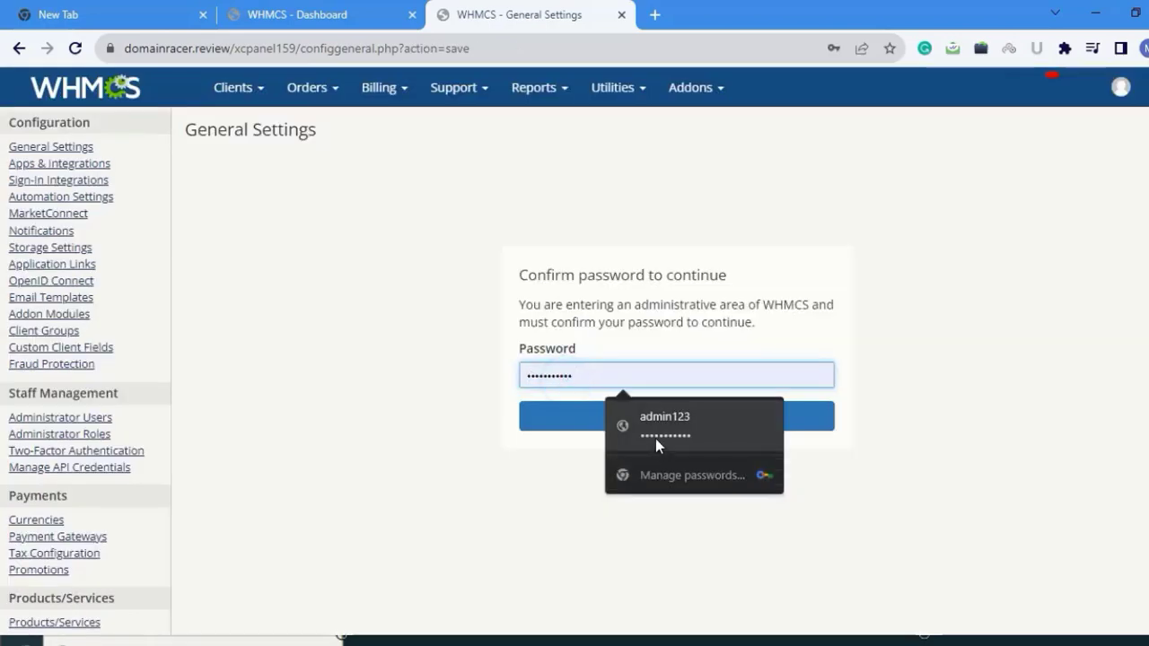
{"action": "left_click", "coordinate": [655, 438]}
{"action": "left_click", "coordinate": [607, 418]}
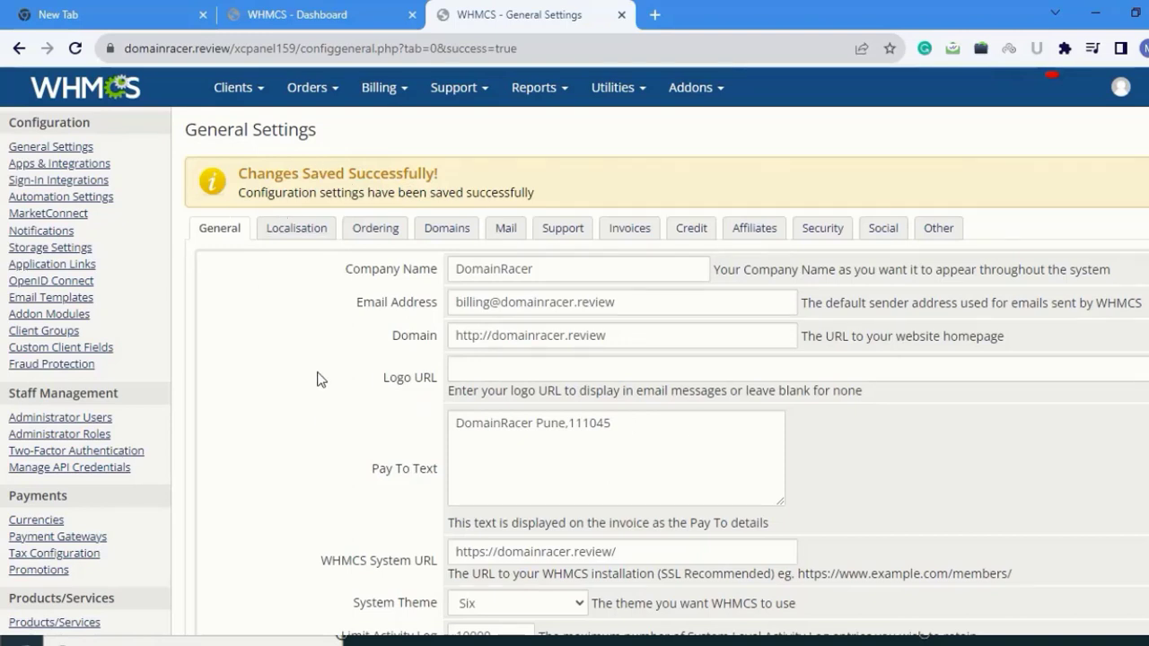
{"action": "left_click", "coordinate": [693, 227]}
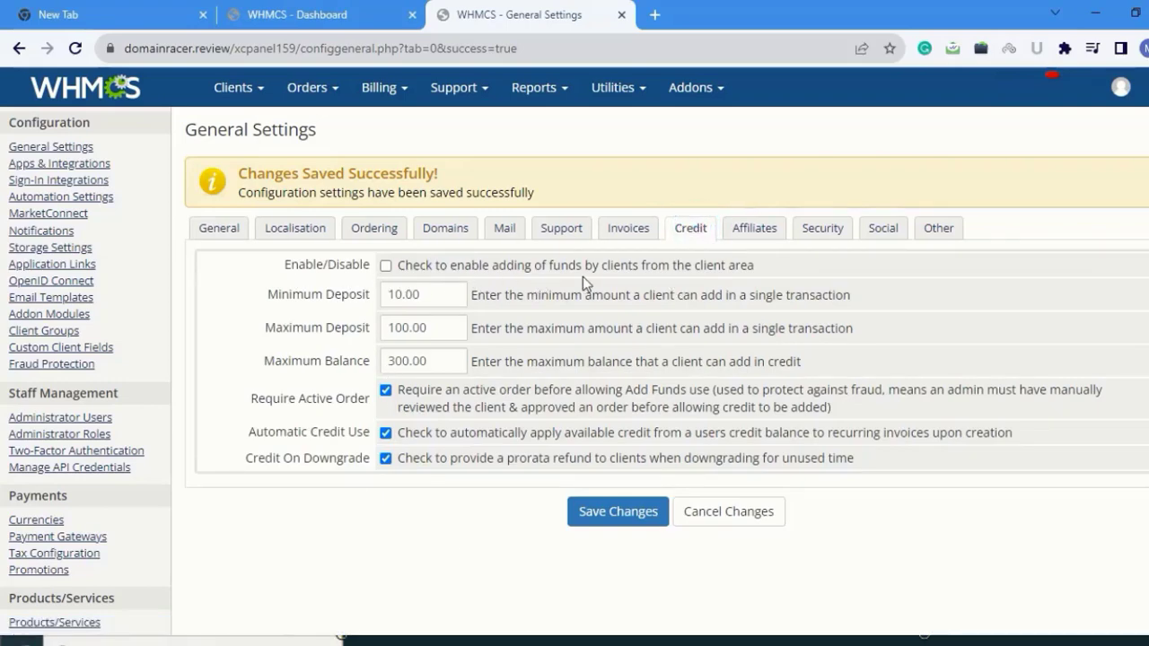
- Enable client add-funds with 100.00 minimum deposit, 300.00 maximum deposit and 1300.00 maximum balance, then save
{"action": "left_click", "coordinate": [385, 266]}
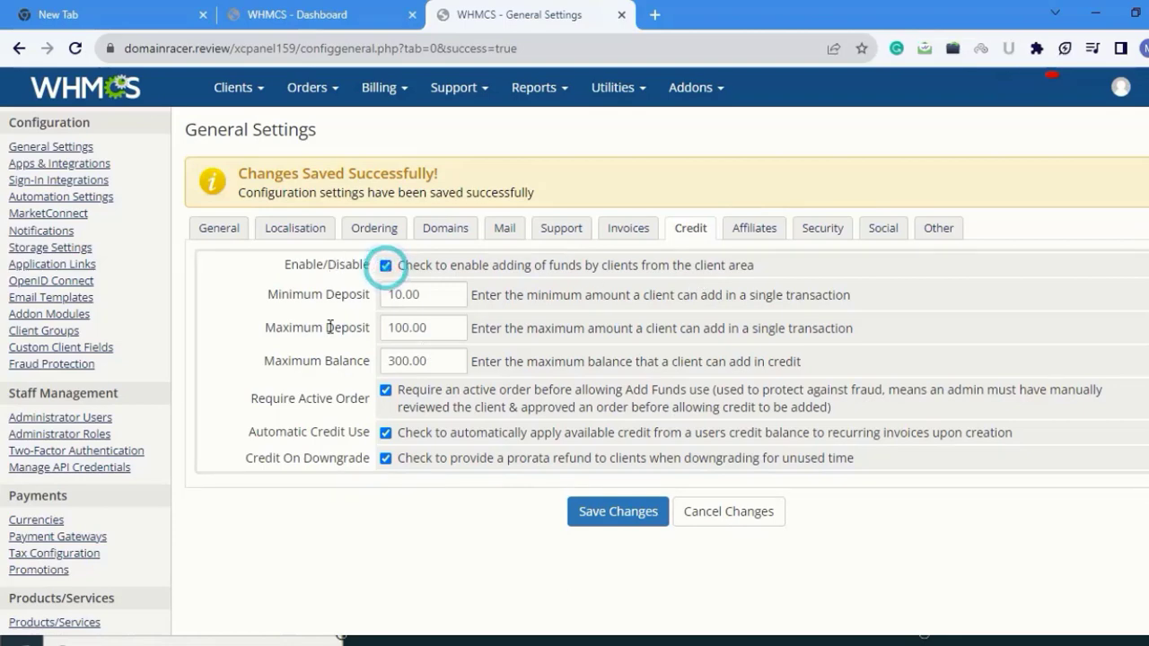
{"action": "left_click", "coordinate": [401, 295]}
{"action": "type", "text": "0"}
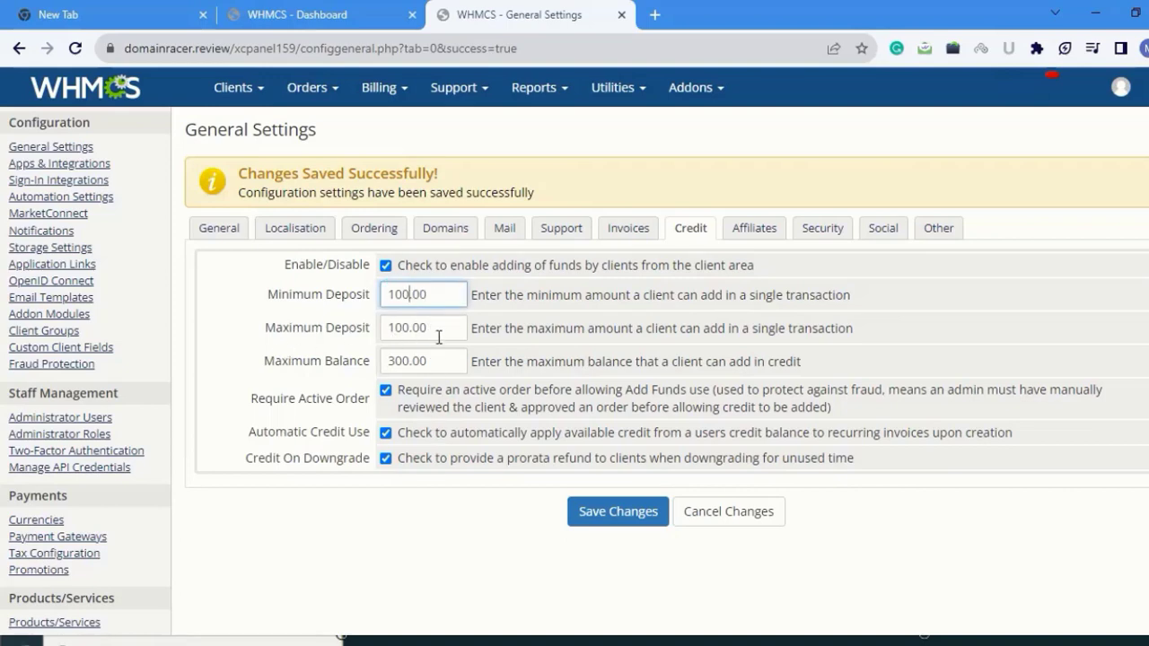
{"action": "left_click", "coordinate": [394, 330]}
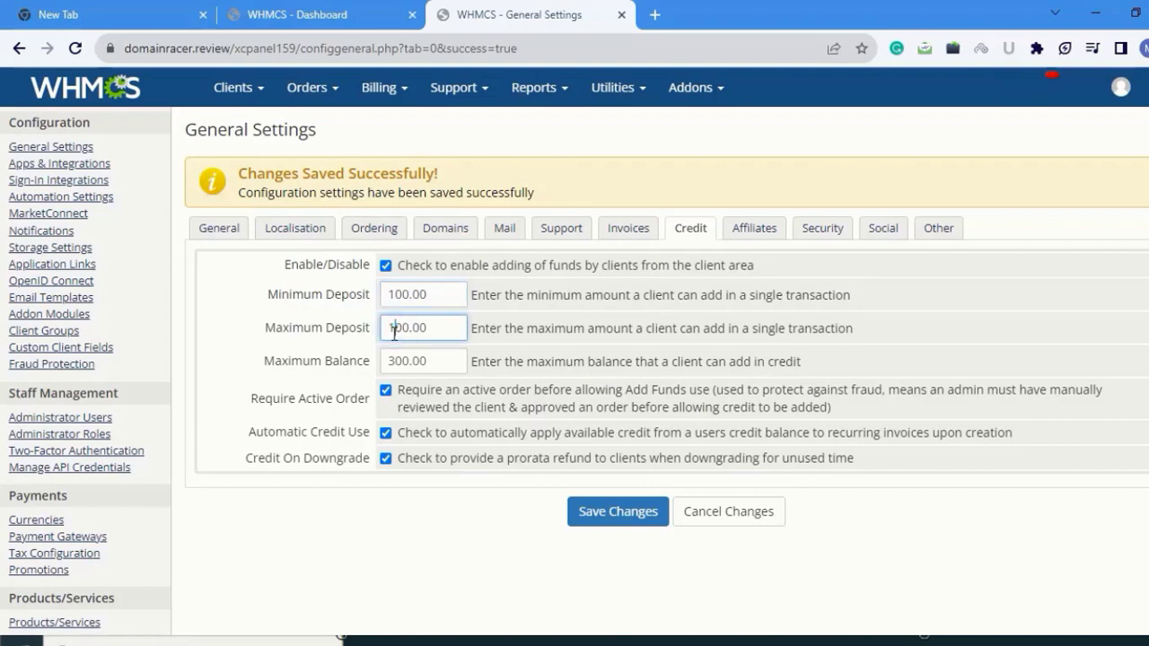
{"action": "key", "text": "BackSpace"}
{"action": "type", "text": "3"}
{"action": "left_click", "coordinate": [389, 360]}
{"action": "type", "text": "1"}
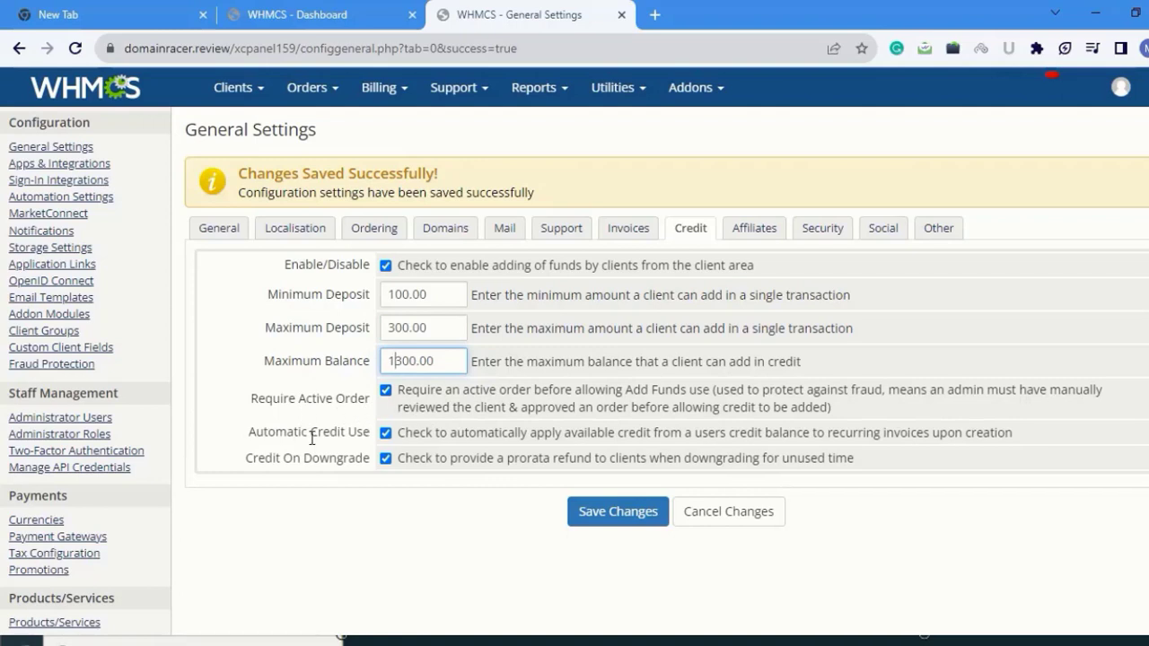
{"action": "left_click", "coordinate": [385, 458]}
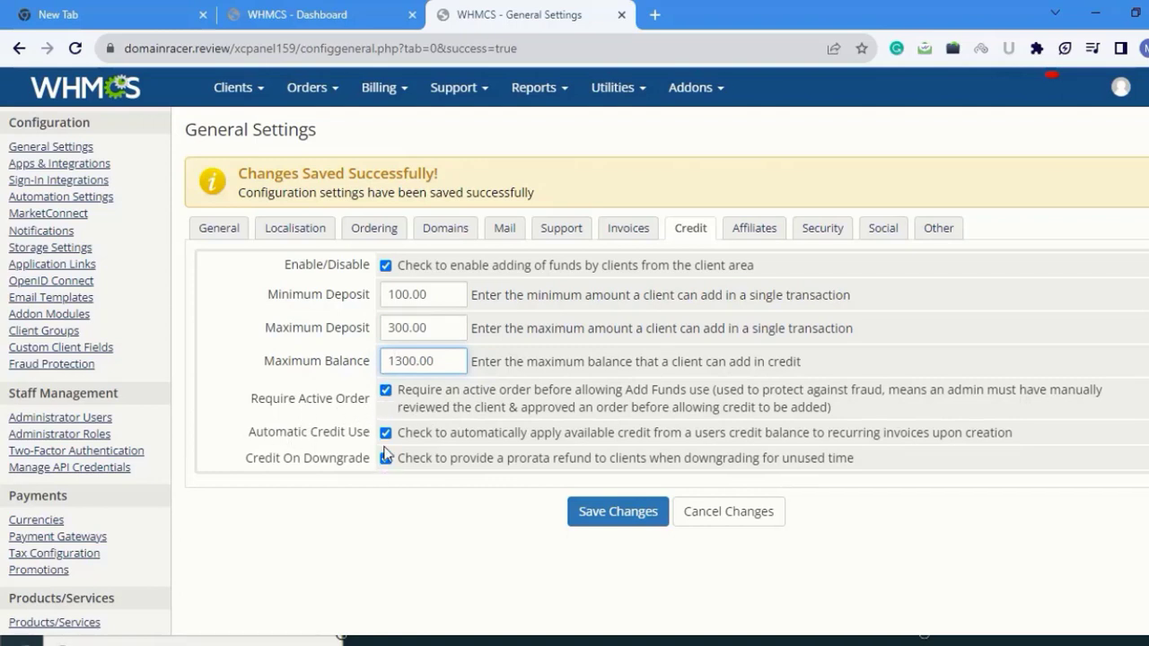
{"action": "left_click", "coordinate": [614, 512]}
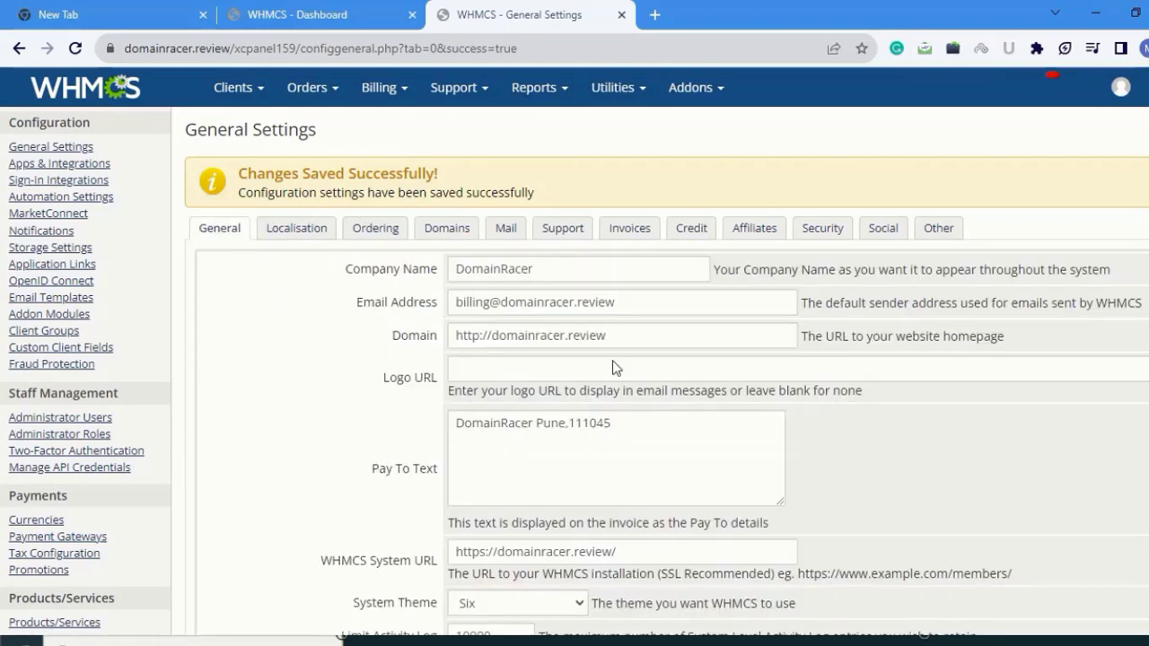
- Enable affiliates with a 10% earning percentage and a 10.00 bonus deposit
{"action": "left_click", "coordinate": [756, 230]}
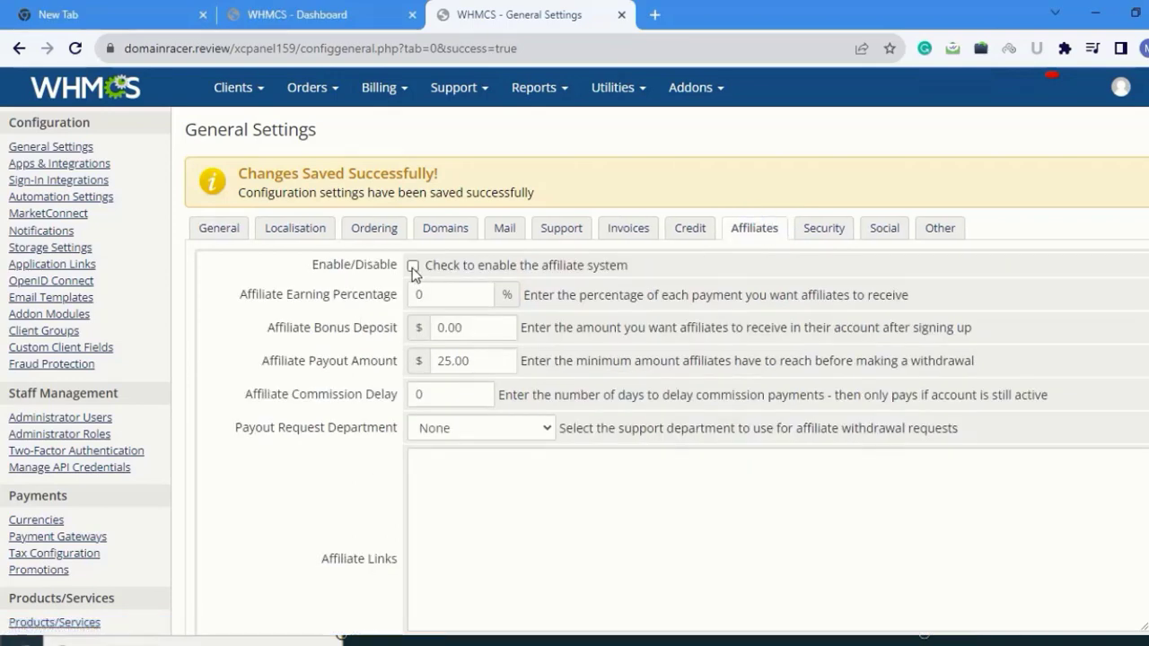
{"action": "left_click", "coordinate": [413, 266]}
{"action": "left_click", "coordinate": [417, 293]}
{"action": "type", "text": "10"}
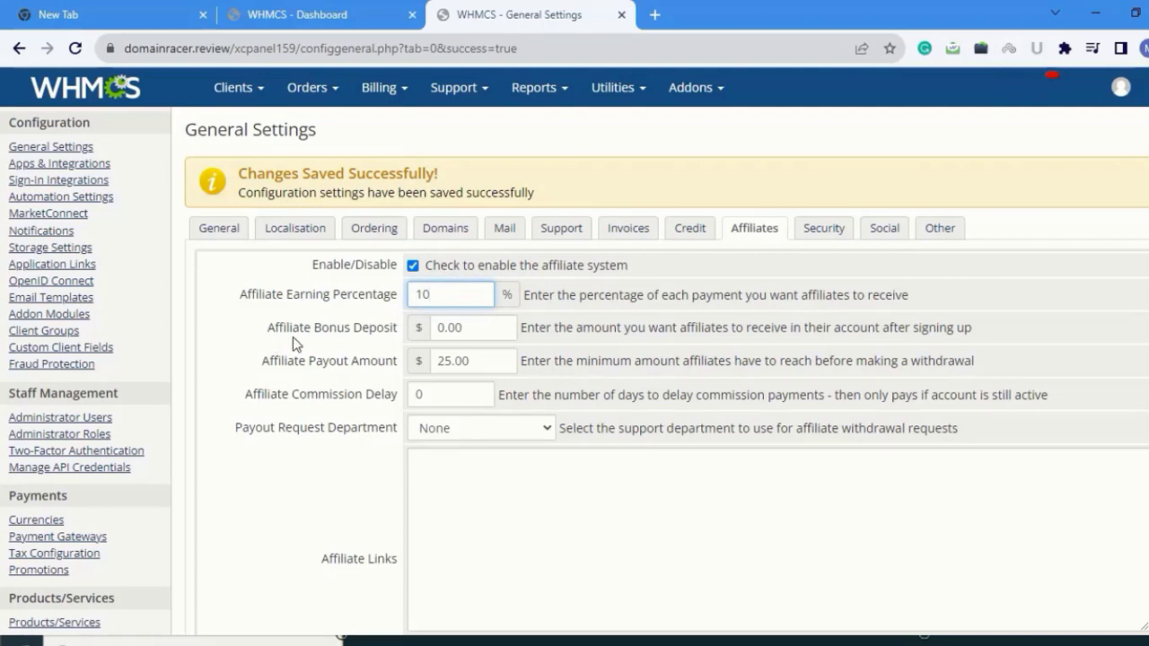
{"action": "left_click", "coordinate": [471, 328]}
{"action": "left_click", "coordinate": [438, 328]}
{"action": "type", "text": "1"}
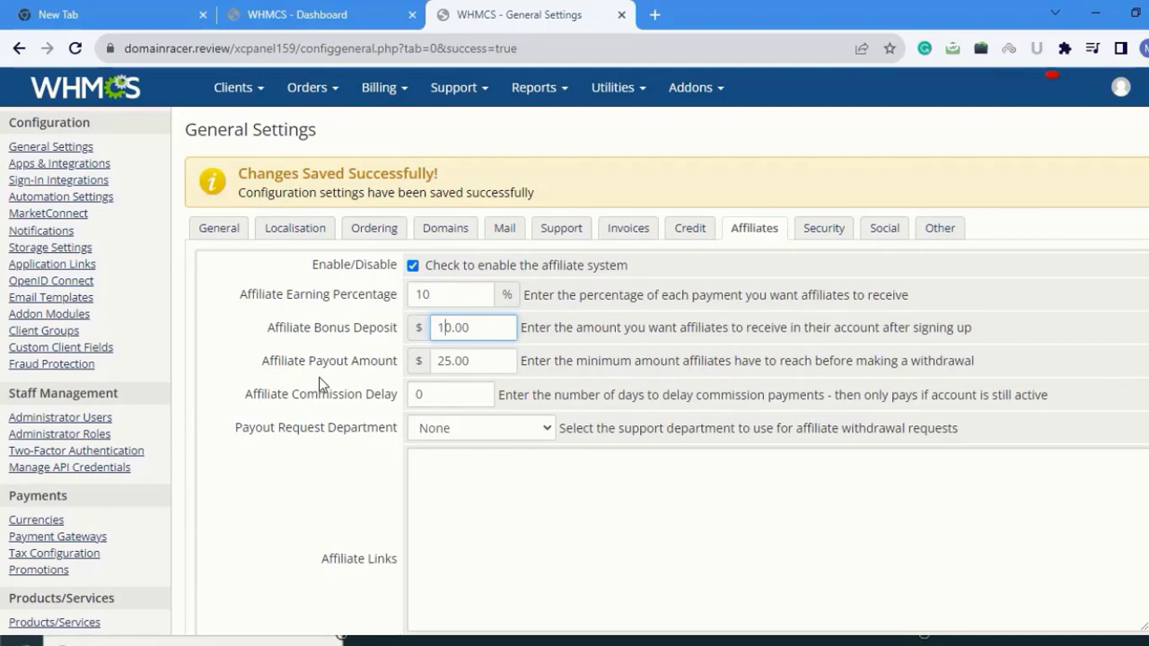
- Set a 100.00 affiliate payout and 30-day commission delay, then save
{"action": "left_click", "coordinate": [454, 360]}
{"action": "key", "text": "BackSpace"}
{"action": "key", "text": "BackSpace"}
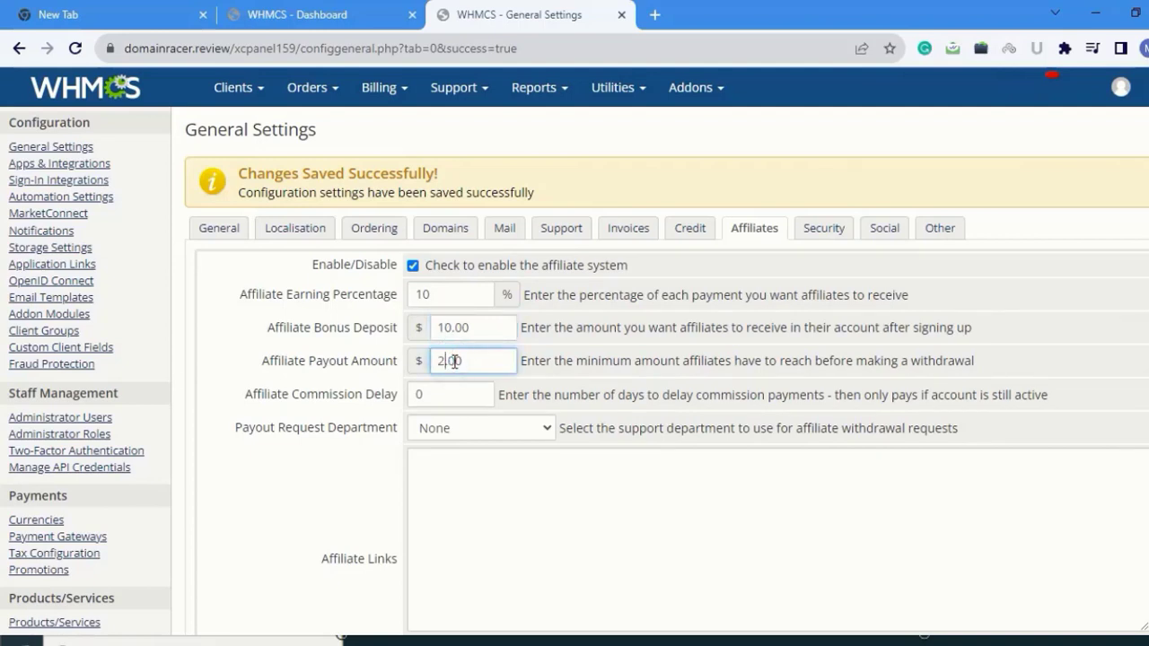
{"action": "type", "text": "100"}
{"action": "left_click", "coordinate": [441, 395]}
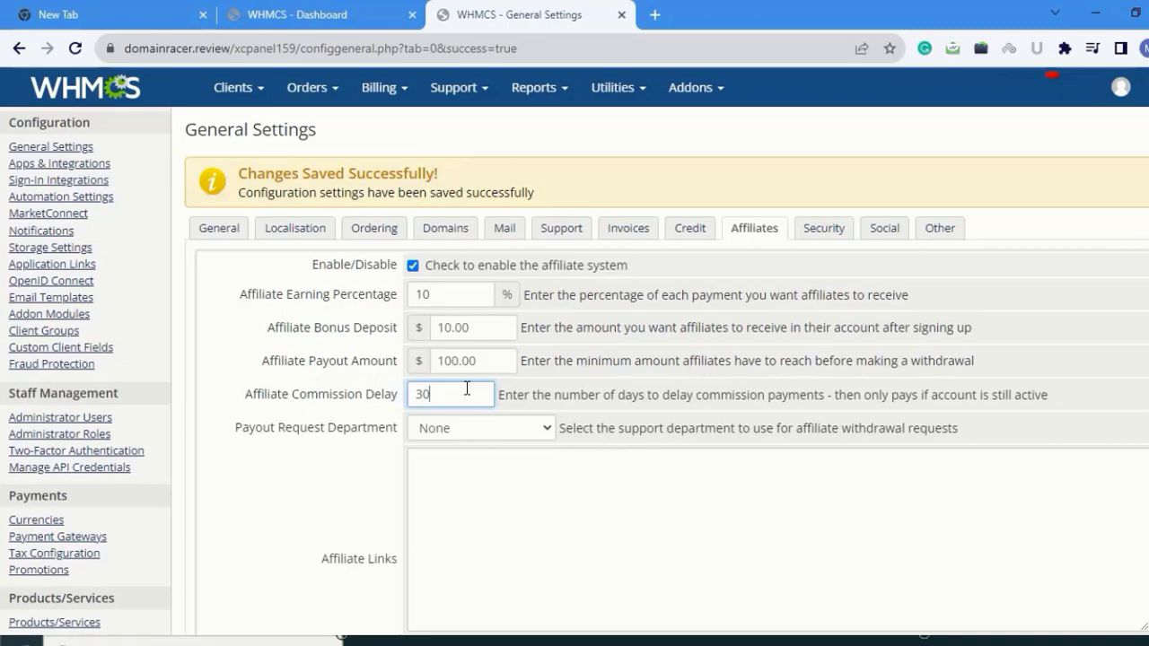
{"action": "scroll", "coordinate": [533, 385], "scroll_direction": "down", "scroll_amount": 2}
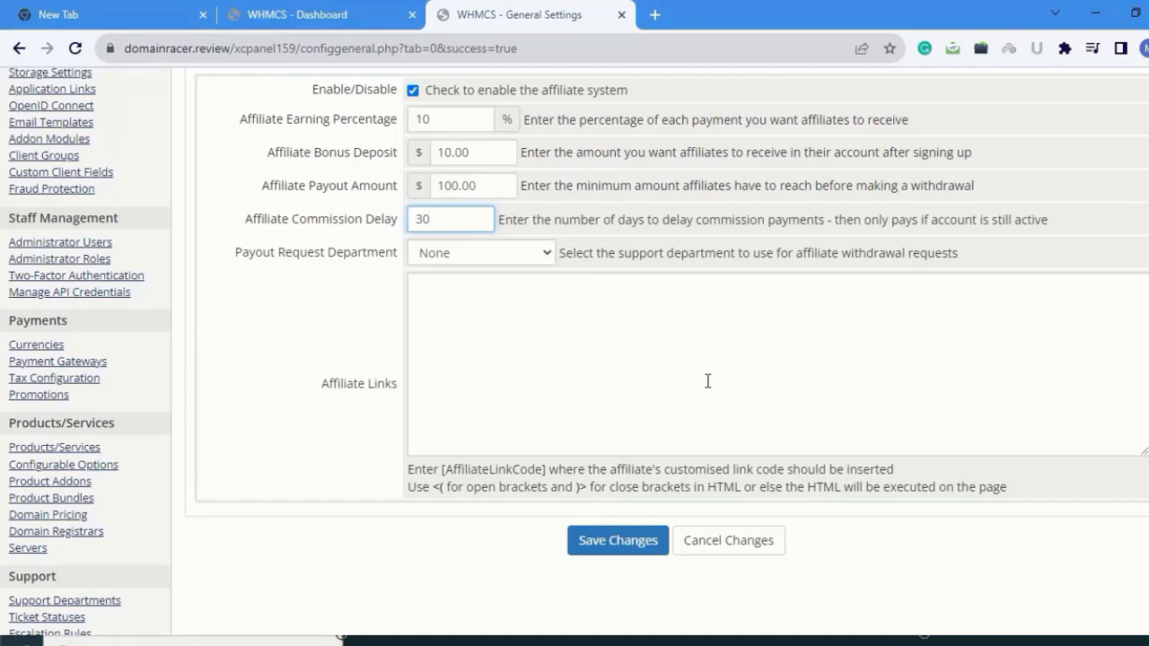
{"action": "left_click", "coordinate": [612, 543]}
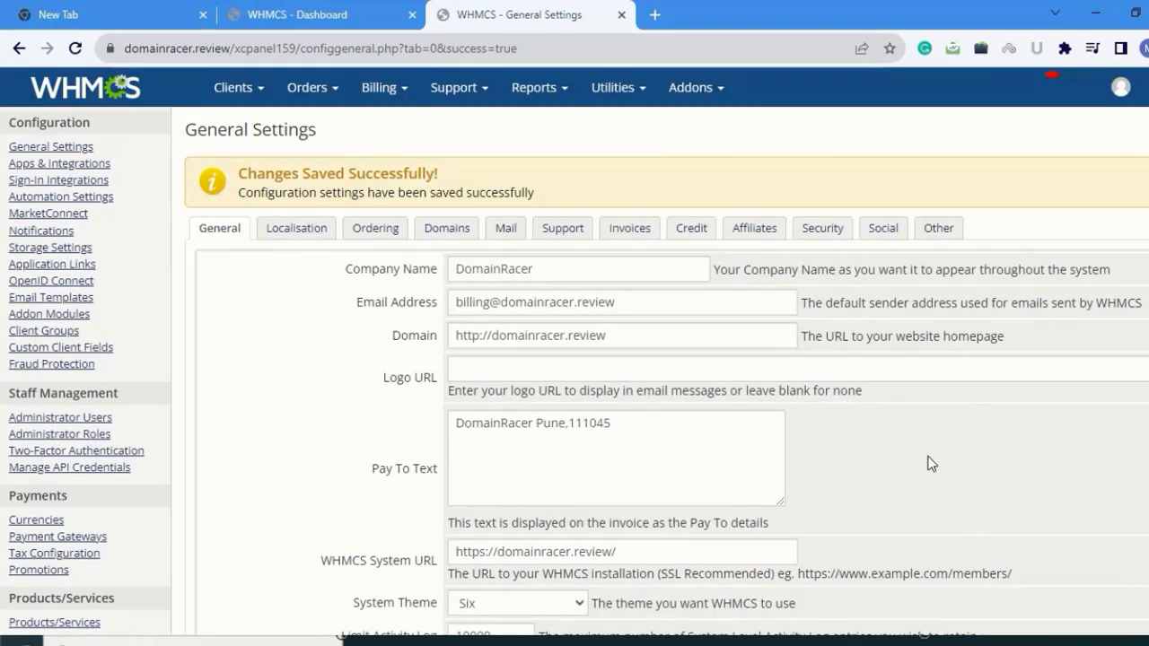
- Turn on Email Verification in Security settings and open the Add Whitelisted IP form
{"action": "left_click", "coordinate": [819, 230]}
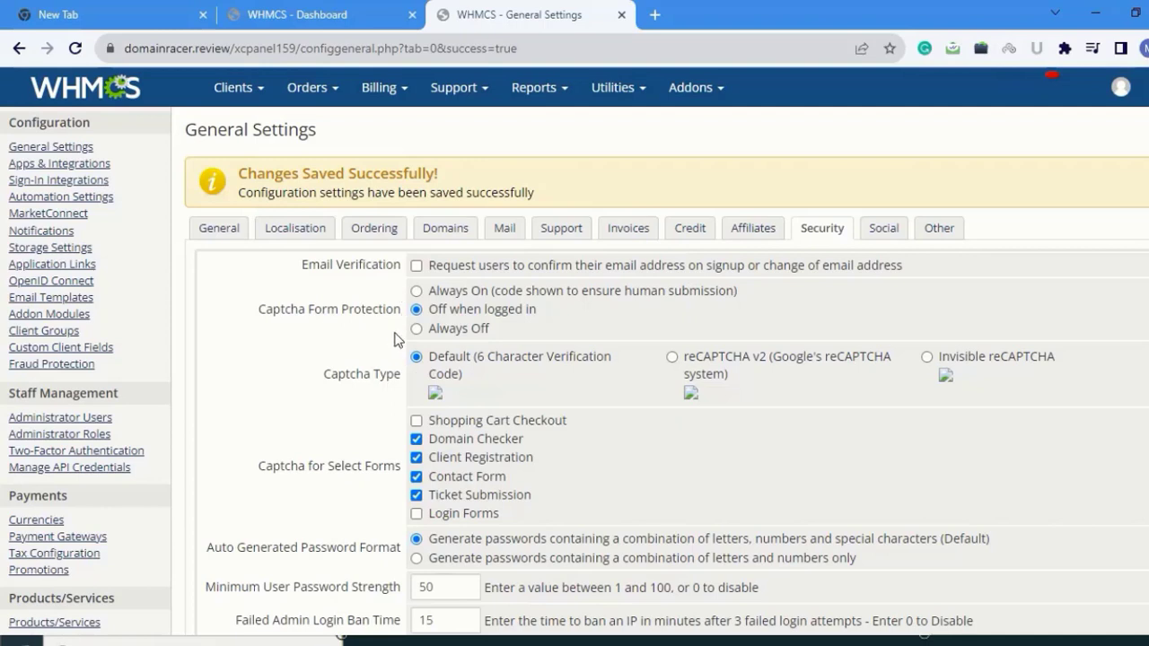
{"action": "left_click", "coordinate": [416, 267]}
{"action": "scroll", "coordinate": [506, 395], "scroll_direction": "down", "scroll_amount": 1}
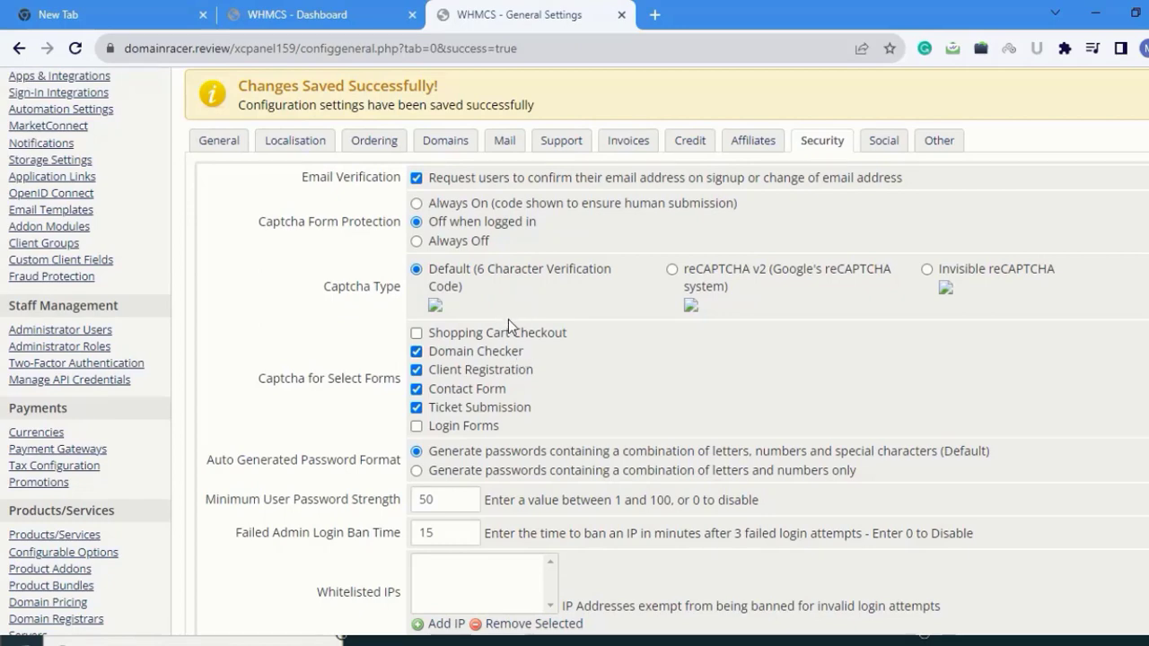
{"action": "scroll", "coordinate": [505, 323], "scroll_direction": "down", "scroll_amount": 2}
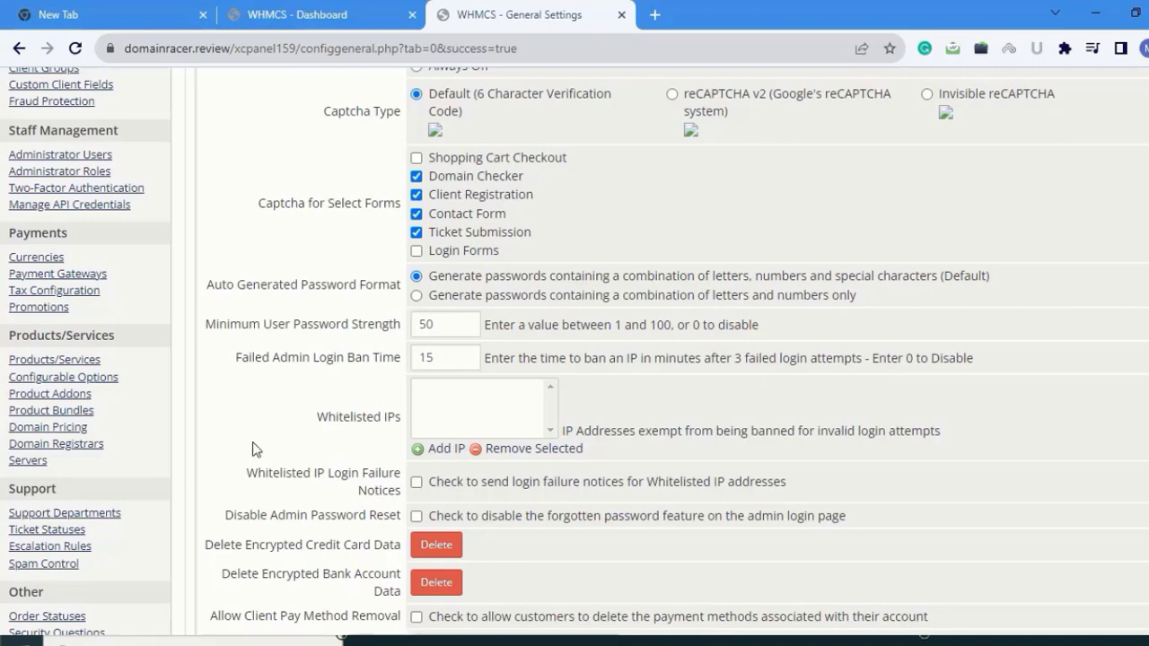
{"action": "scroll", "coordinate": [252, 442], "scroll_direction": "down", "scroll_amount": 2}
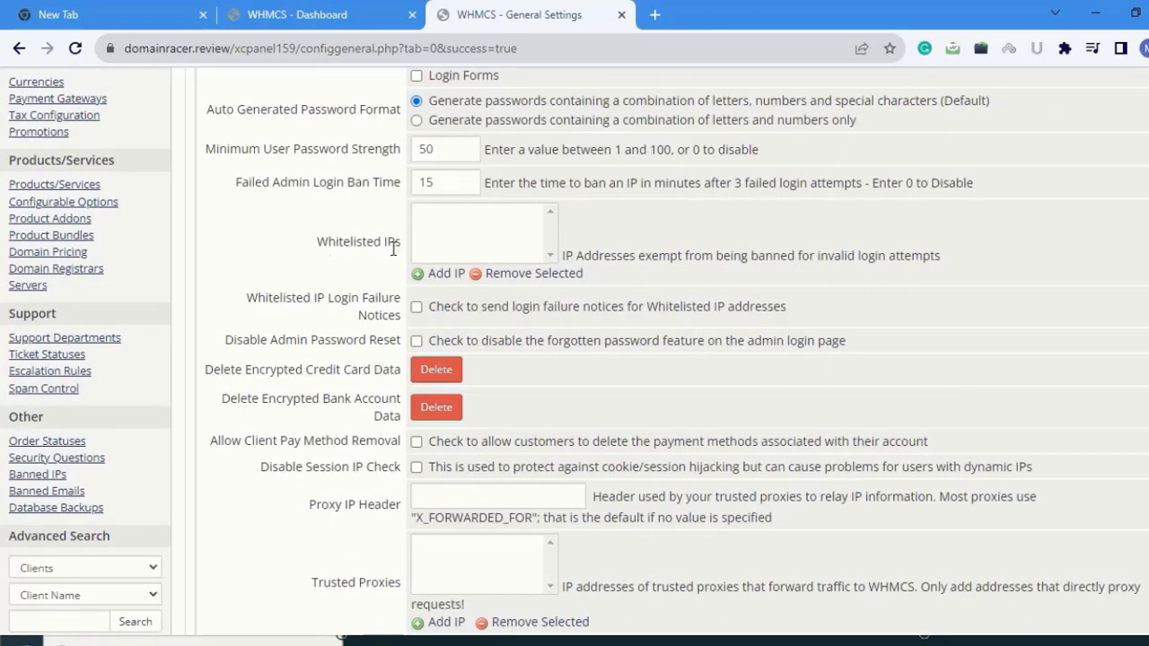
{"action": "left_click", "coordinate": [438, 274]}
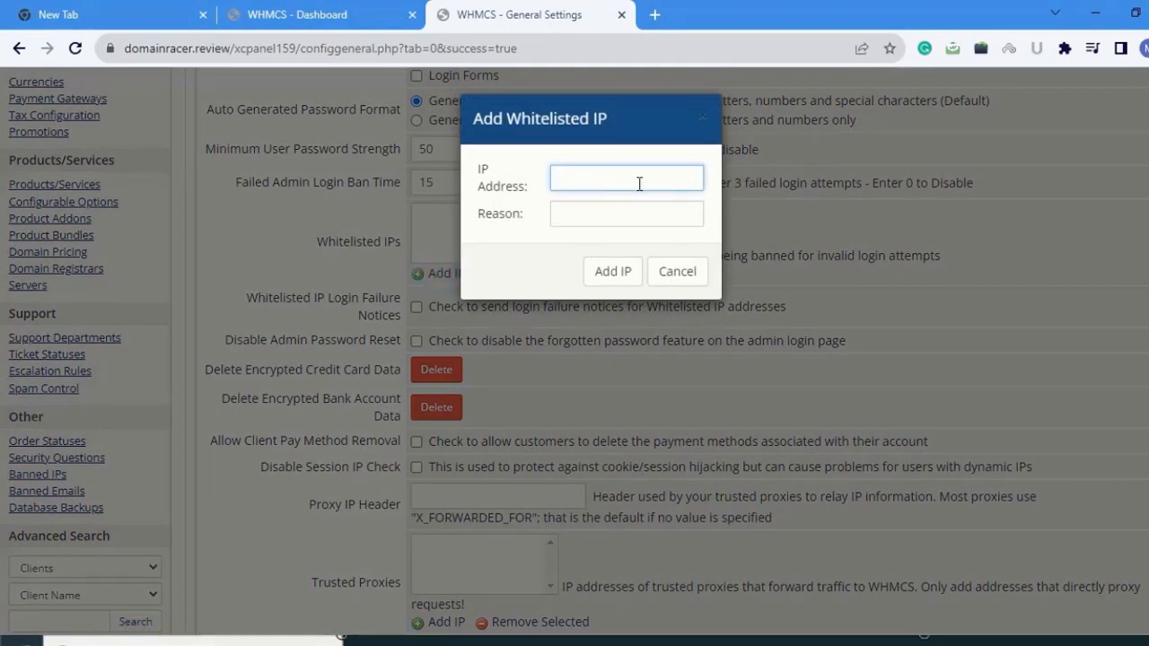
- Cancel the whitelisted IP dialog and enable Disable Session IP Check
{"action": "left_click", "coordinate": [676, 273]}
{"action": "scroll", "coordinate": [251, 235], "scroll_direction": "down", "scroll_amount": 1}
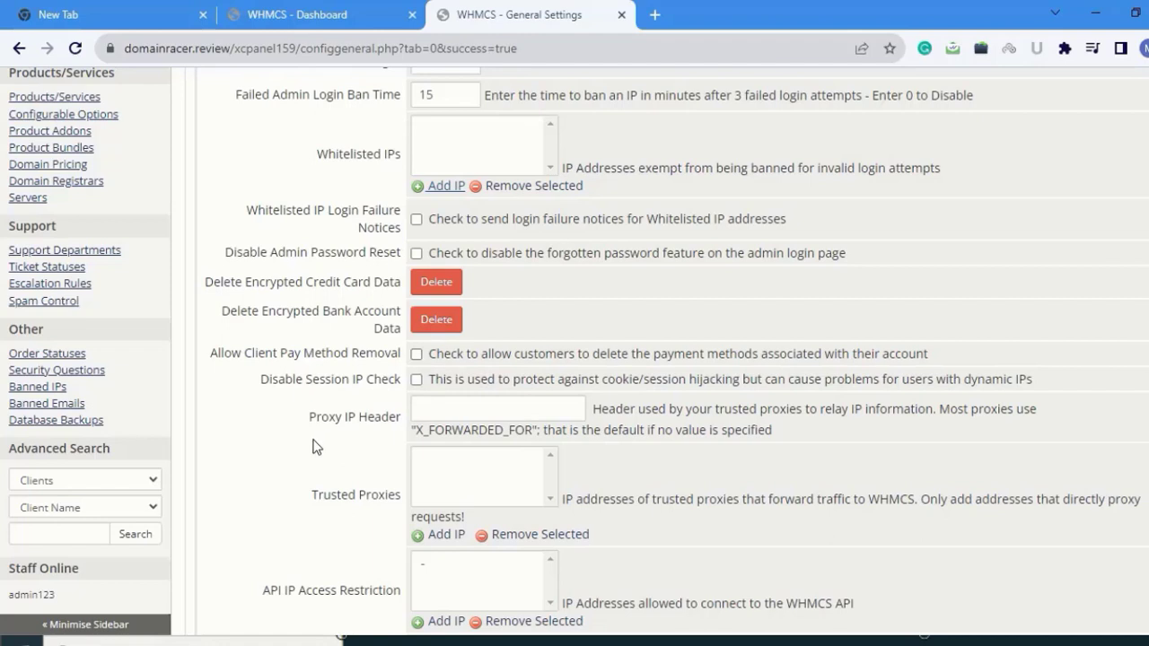
{"action": "left_click", "coordinate": [416, 379]}
{"action": "scroll", "coordinate": [518, 408], "scroll_direction": "down", "scroll_amount": 3}
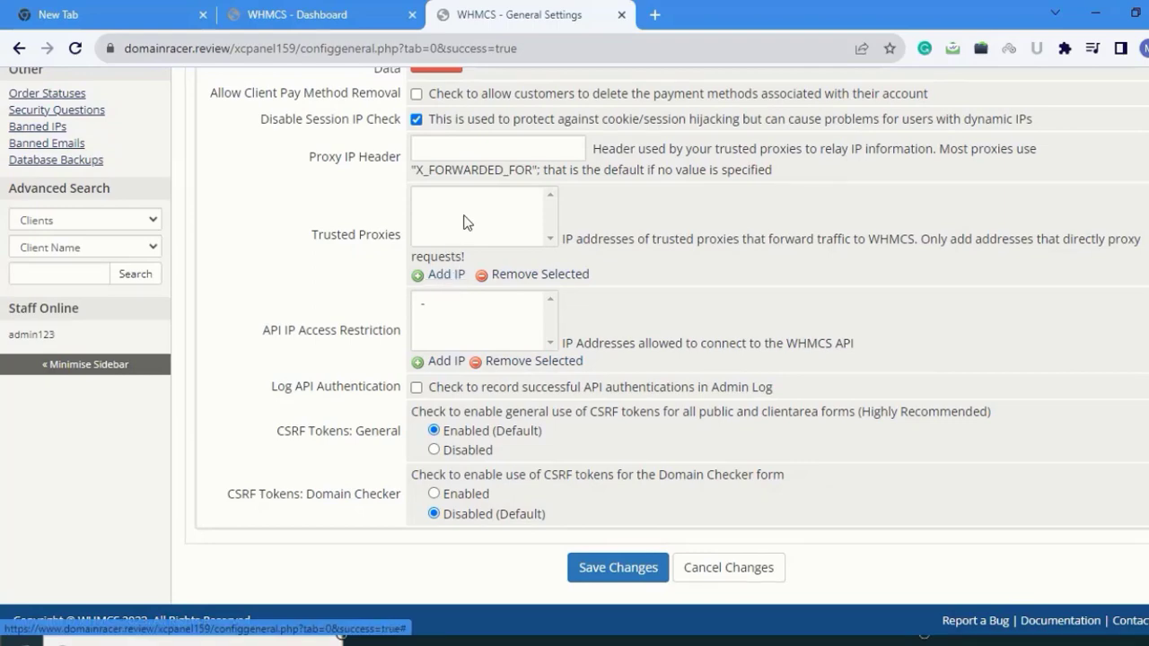
- Dismiss the Add Trusted Proxy dialog, enable Log API Authentication, and save the Security settings
{"action": "left_click", "coordinate": [440, 274]}
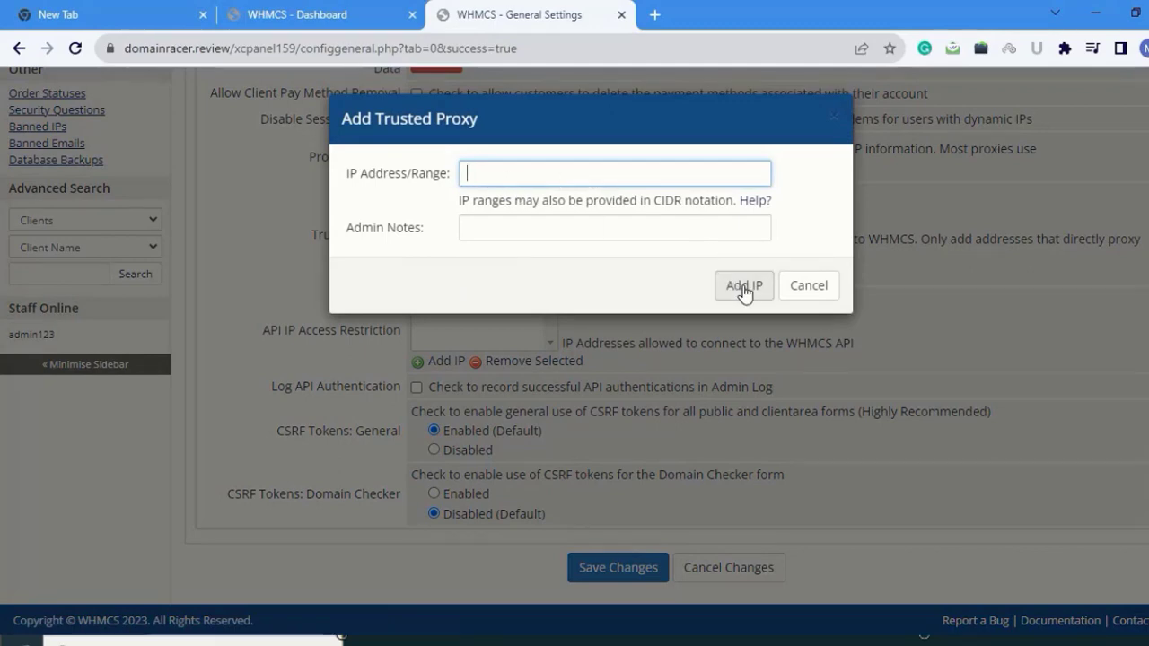
{"action": "left_click", "coordinate": [805, 287]}
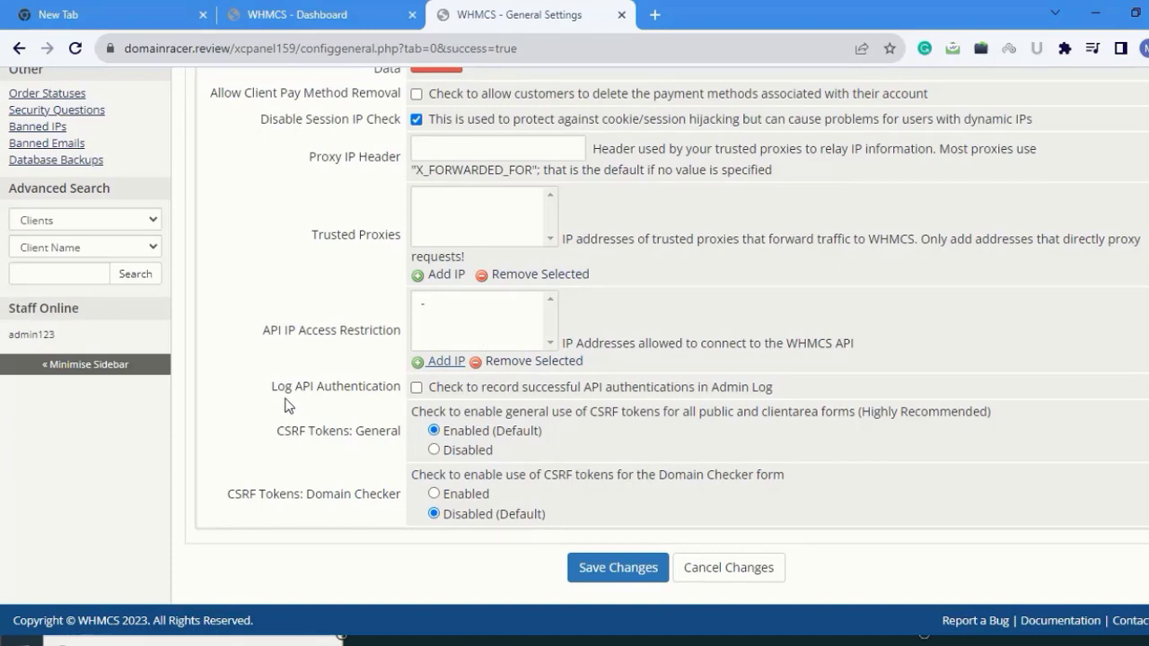
{"action": "left_click", "coordinate": [416, 389]}
{"action": "left_click", "coordinate": [607, 573]}
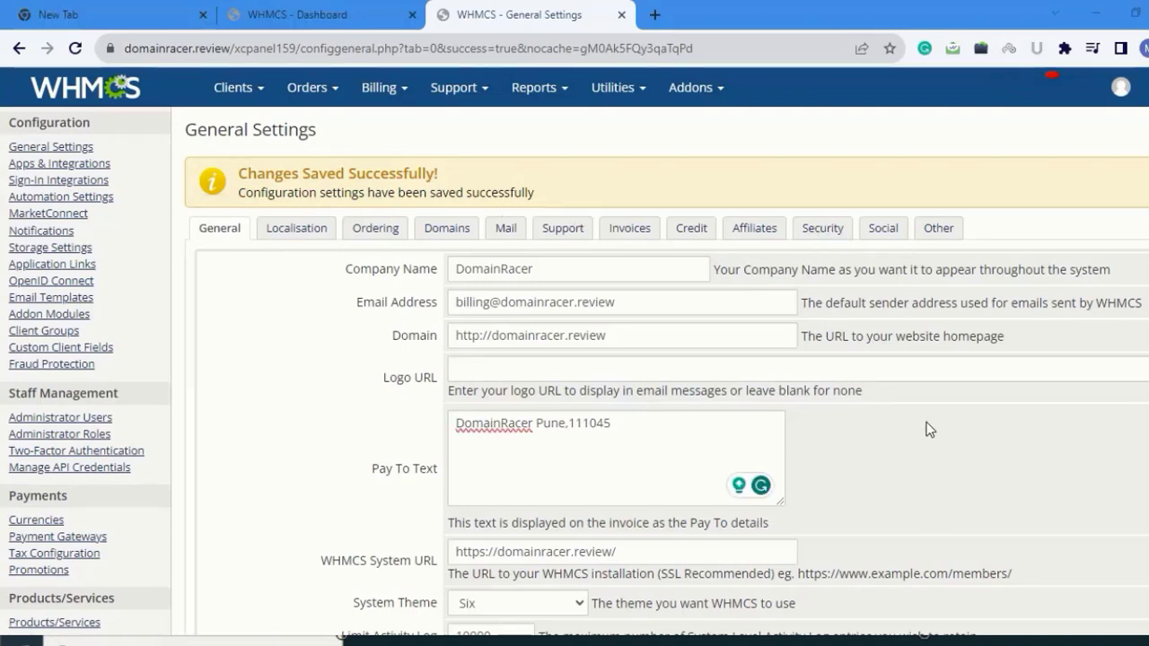
- Enter domainracer as the Facebook account on the Social tab and save
{"action": "left_click", "coordinate": [882, 233]}
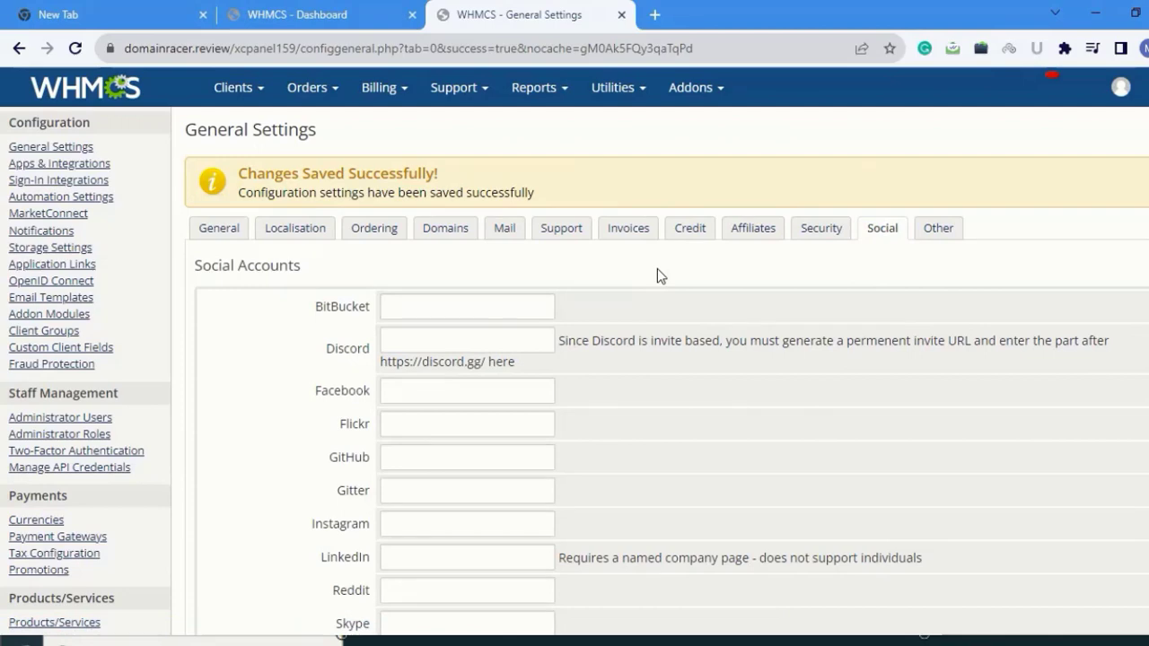
{"action": "scroll", "coordinate": [646, 314], "scroll_direction": "down", "scroll_amount": 3}
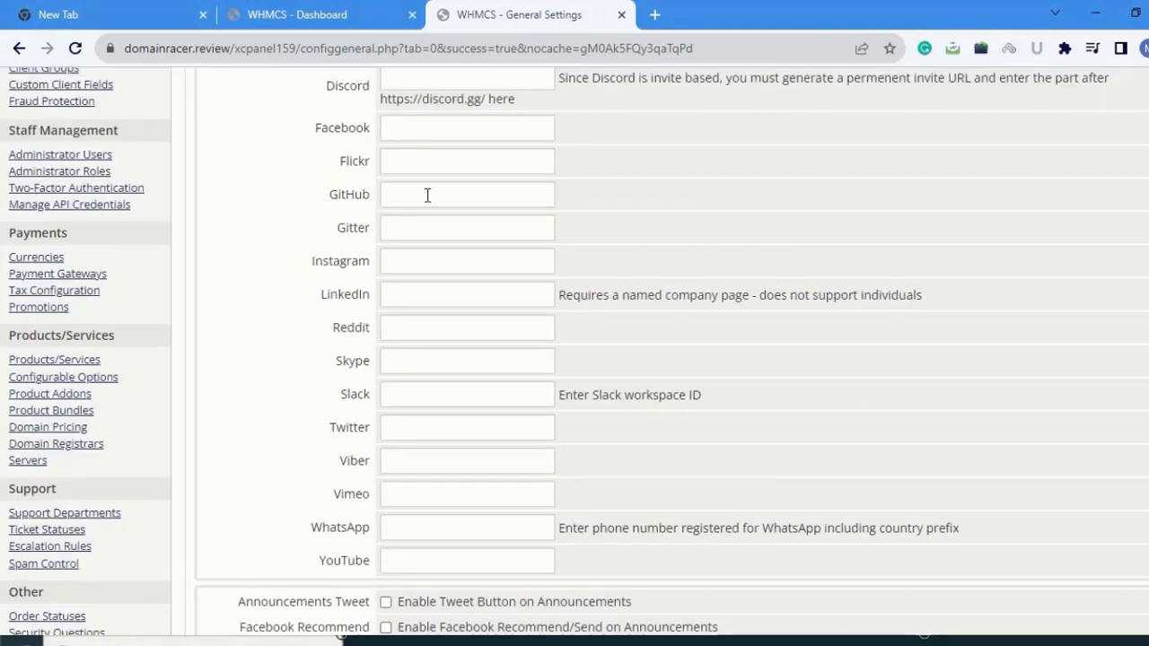
{"action": "scroll", "coordinate": [480, 316], "scroll_direction": "up", "scroll_amount": 1}
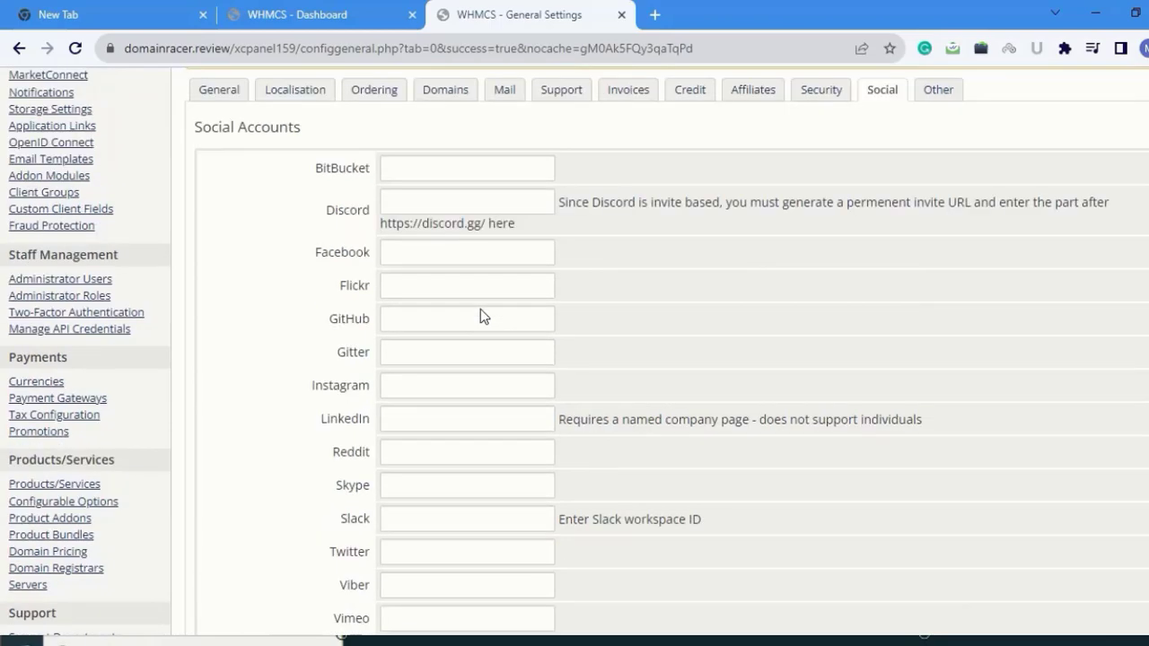
{"action": "scroll", "coordinate": [480, 316], "scroll_direction": "up", "scroll_amount": 2}
{"action": "left_click", "coordinate": [418, 389]}
{"action": "type", "text": "domain"}
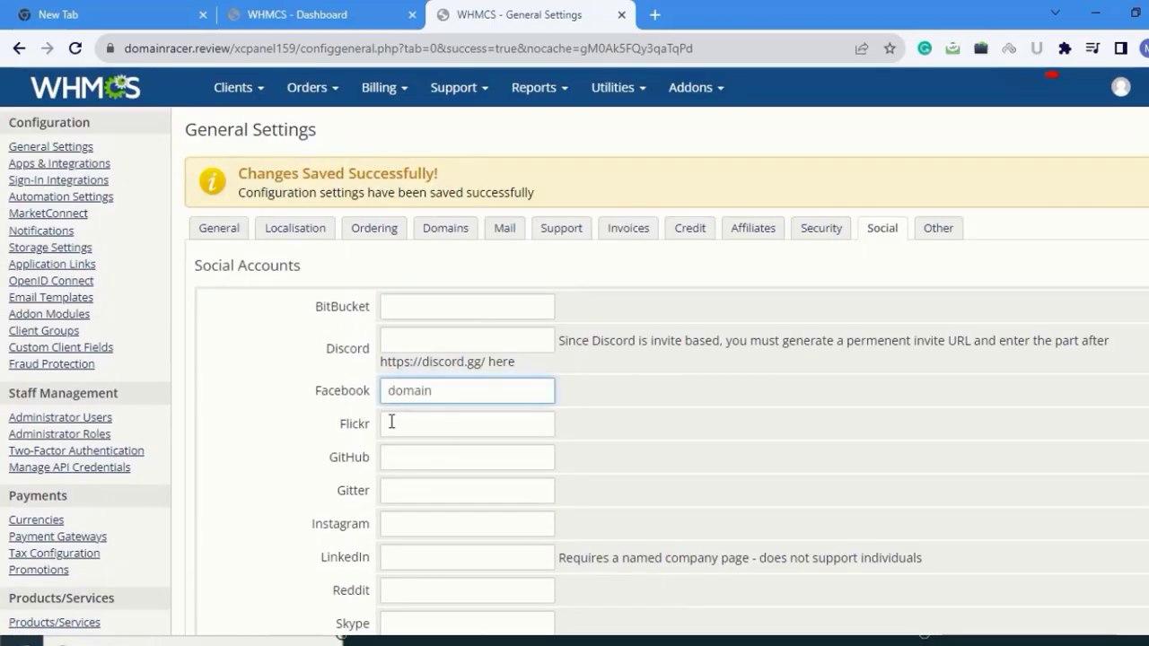
{"action": "type", "text": "racer"}
{"action": "scroll", "coordinate": [562, 477], "scroll_direction": "down", "scroll_amount": 3}
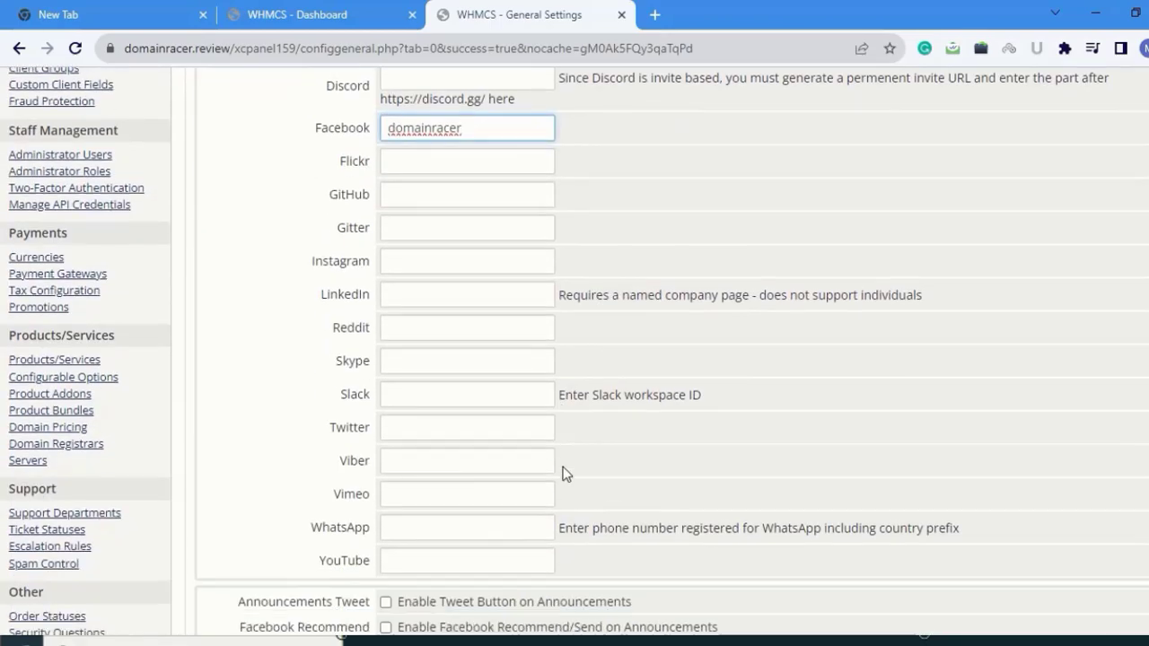
{"action": "scroll", "coordinate": [565, 474], "scroll_direction": "down", "scroll_amount": 4}
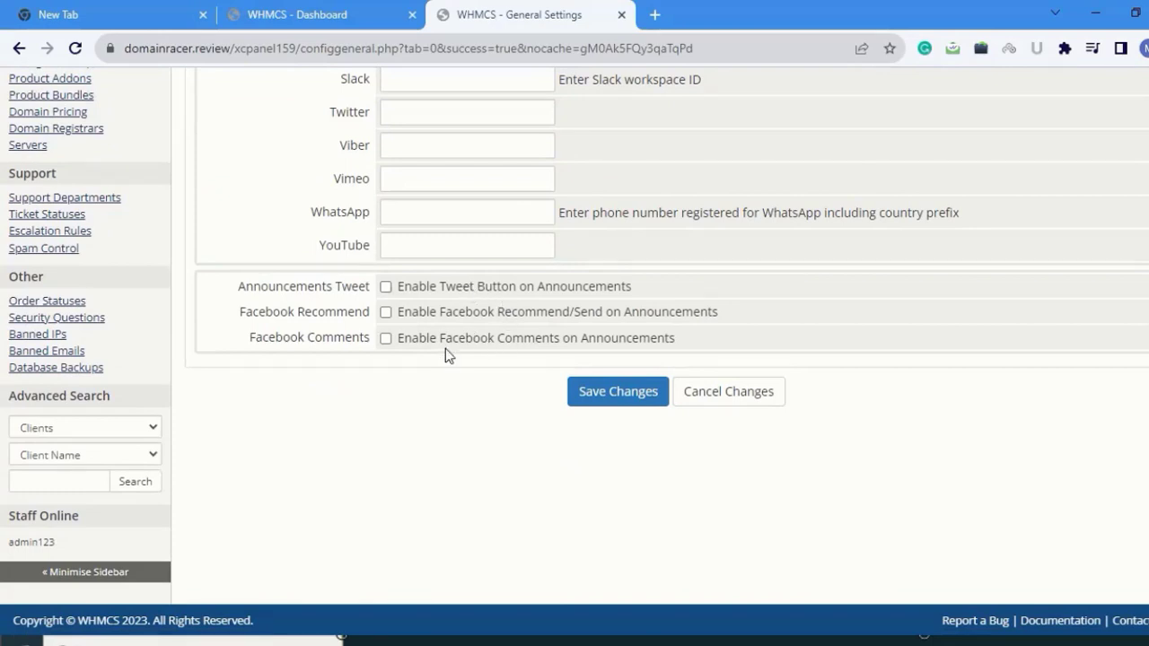
{"action": "left_click", "coordinate": [603, 399]}
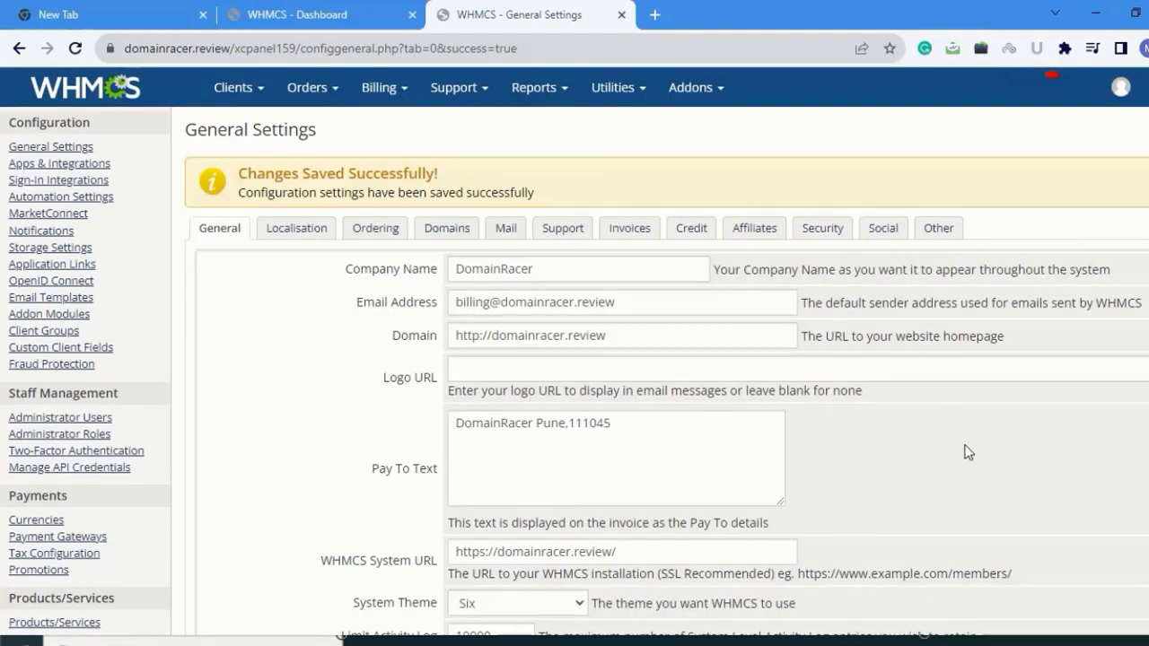
- Switch to the Other tab and scroll through its client-area and email options
{"action": "left_click", "coordinate": [938, 230]}
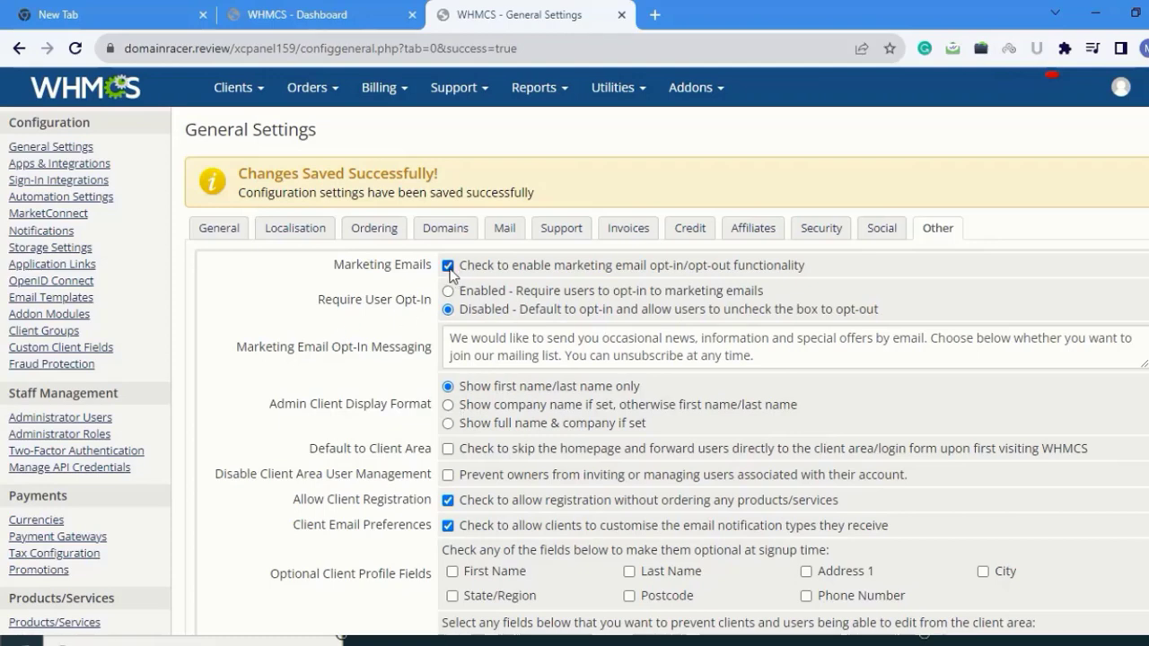
{"action": "scroll", "coordinate": [332, 322], "scroll_direction": "down", "scroll_amount": 1}
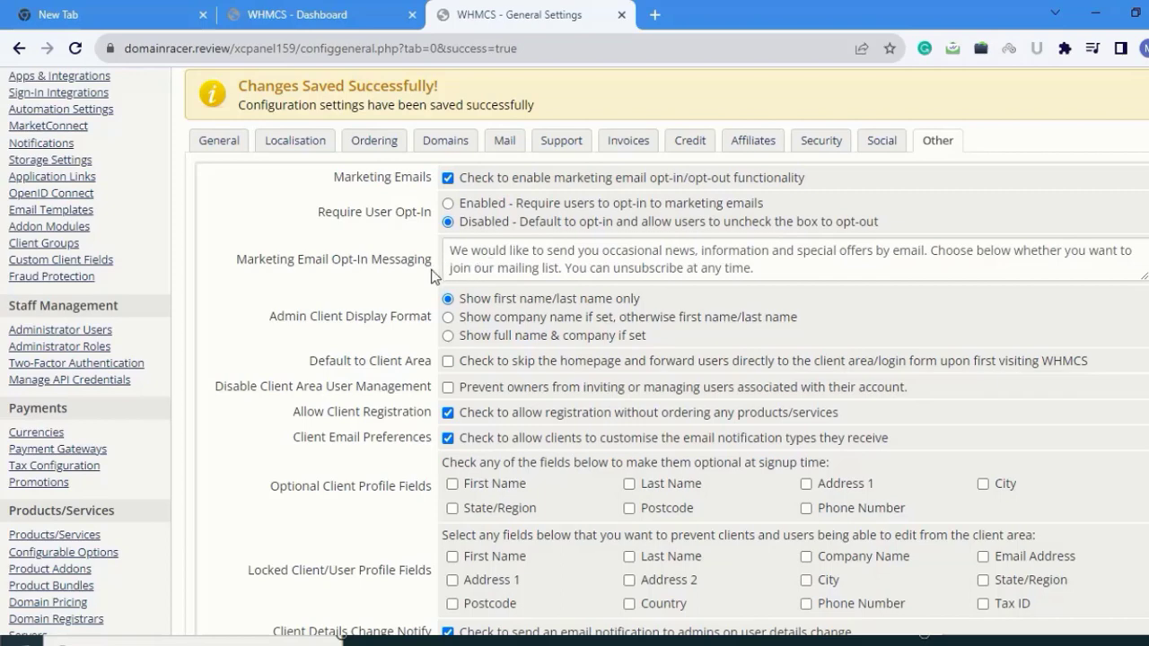
{"action": "scroll", "coordinate": [359, 260], "scroll_direction": "down", "scroll_amount": 1}
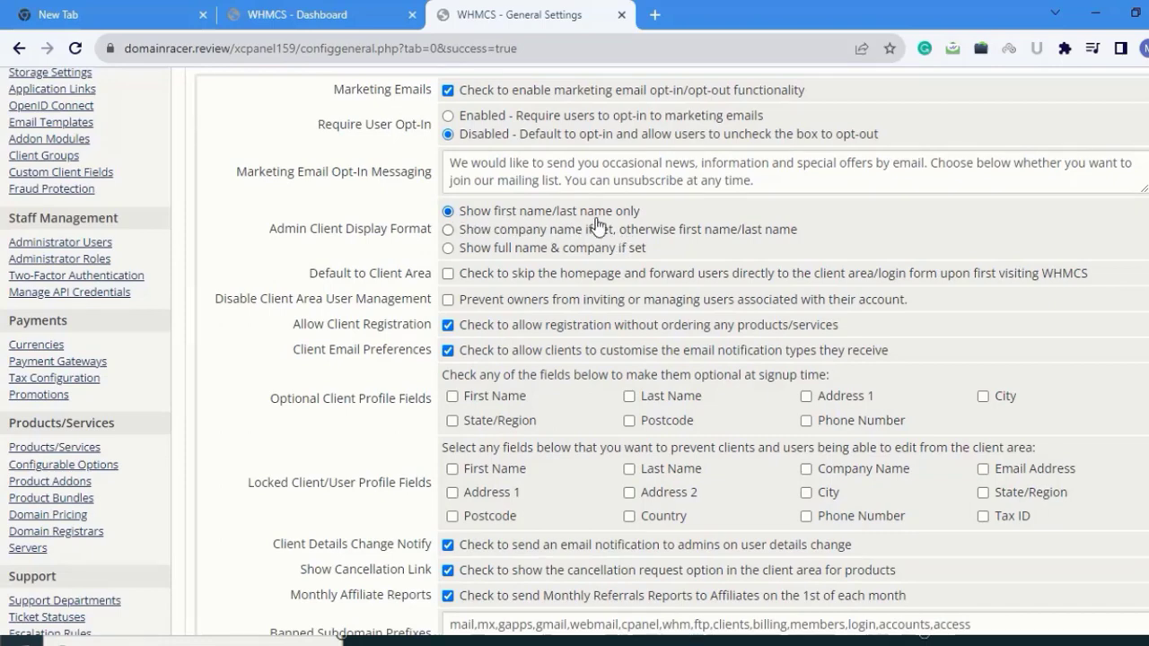
{"action": "scroll", "coordinate": [418, 323], "scroll_direction": "down", "scroll_amount": 3}
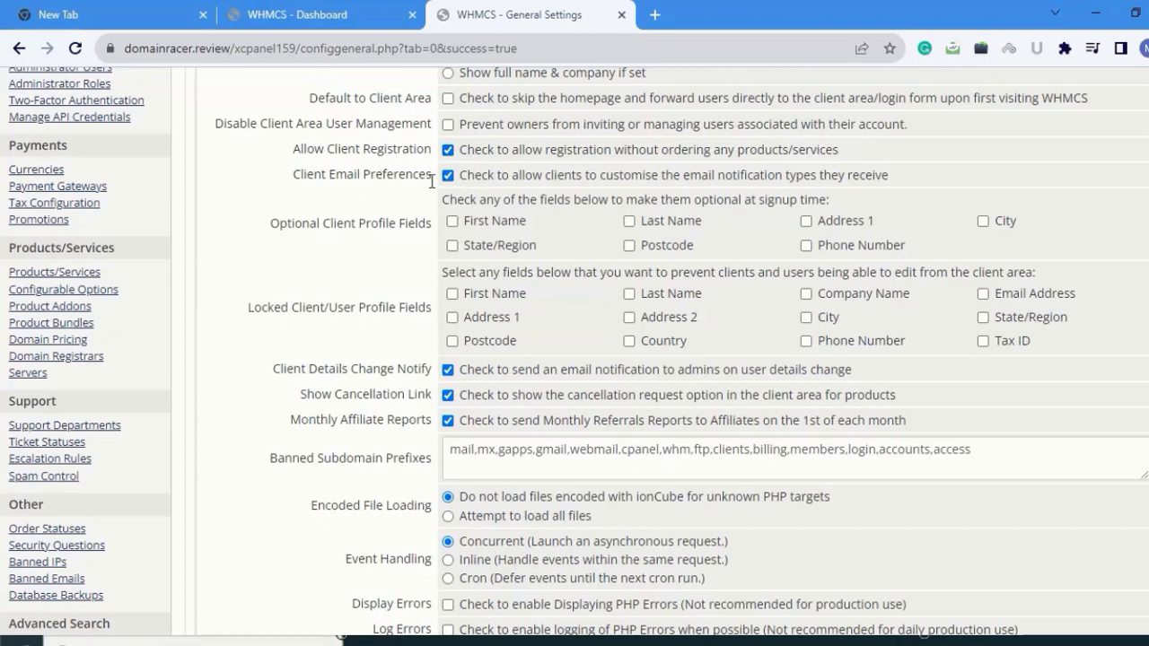
- Disable Allow Client Registration, make State/Region, Postcode and Phone Number optional, and lock Postcode
{"action": "left_click", "coordinate": [448, 150]}
{"action": "left_click", "coordinate": [452, 245]}
{"action": "left_click", "coordinate": [629, 245]}
{"action": "left_click", "coordinate": [805, 246]}
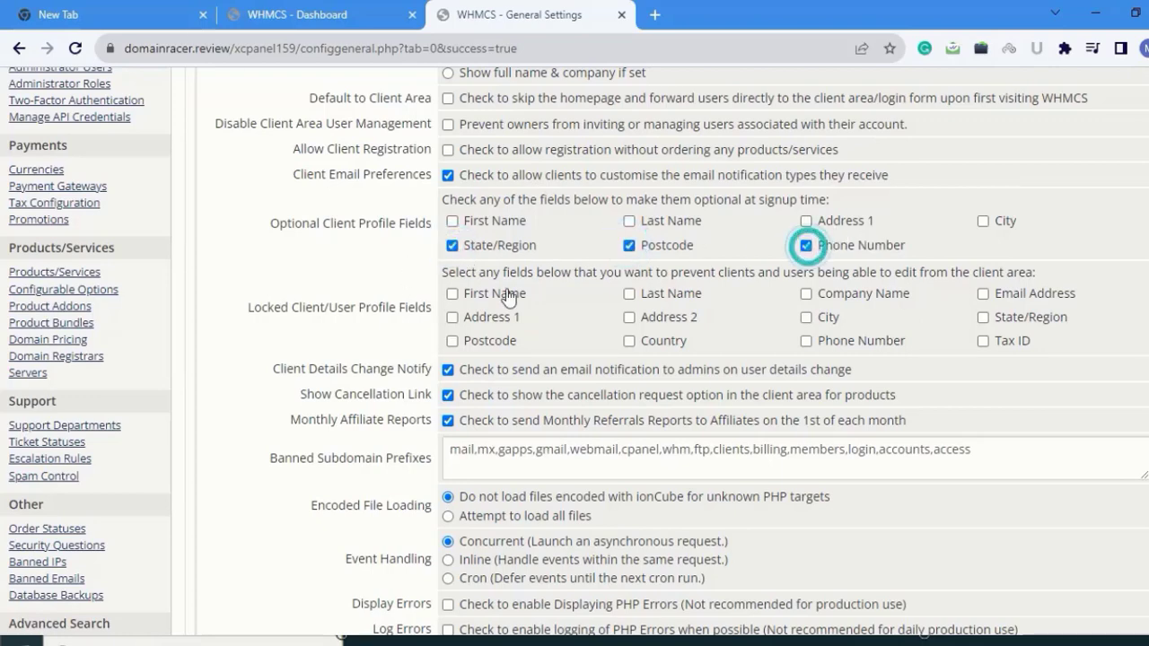
{"action": "scroll", "coordinate": [414, 151], "scroll_direction": "down", "scroll_amount": 2}
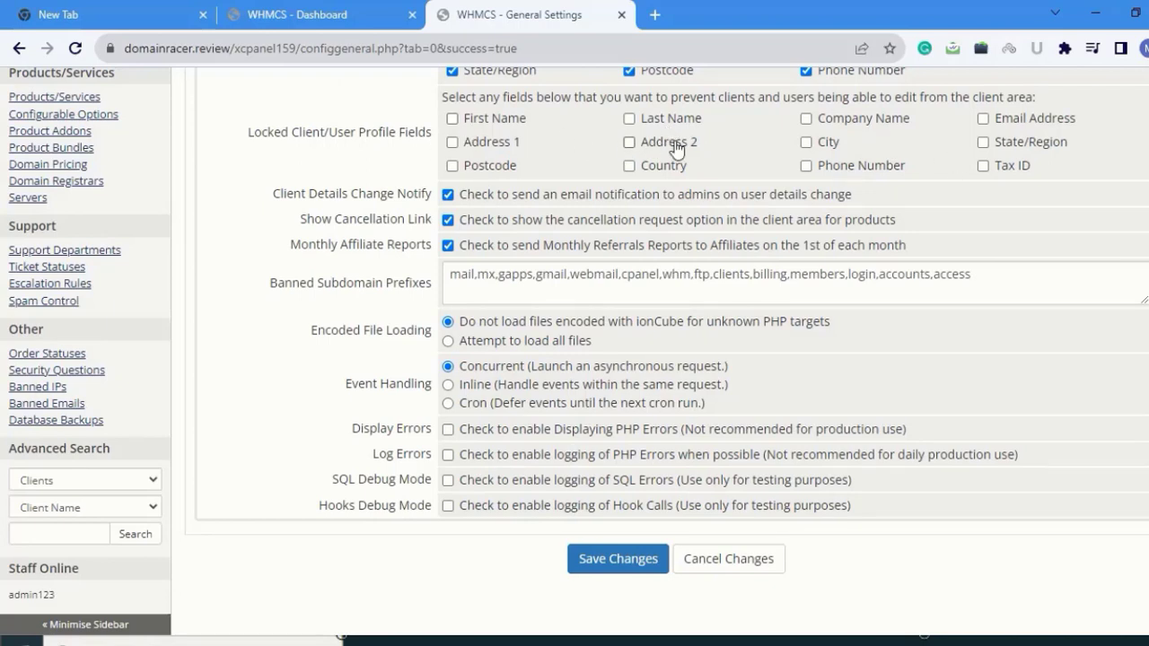
{"action": "left_click", "coordinate": [452, 166]}
- Tick Country and Phone Number under Locked Client/User Profile Fields and save the Other tab
{"action": "left_click", "coordinate": [629, 166]}
{"action": "left_click", "coordinate": [805, 166]}
{"action": "left_click", "coordinate": [590, 560]}
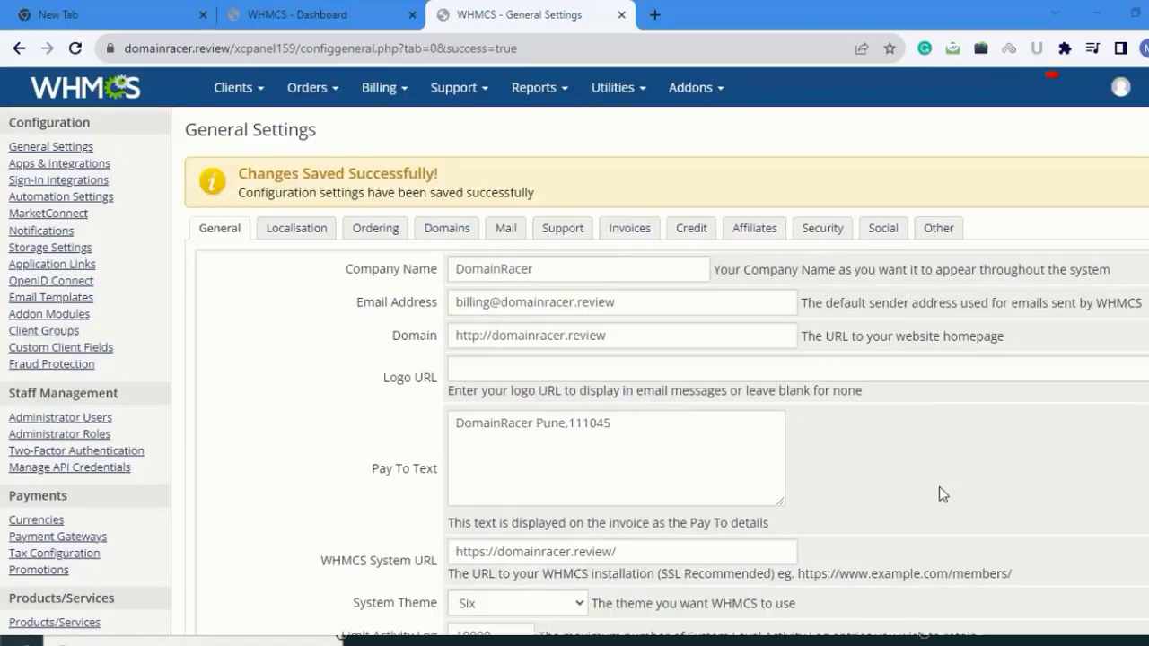